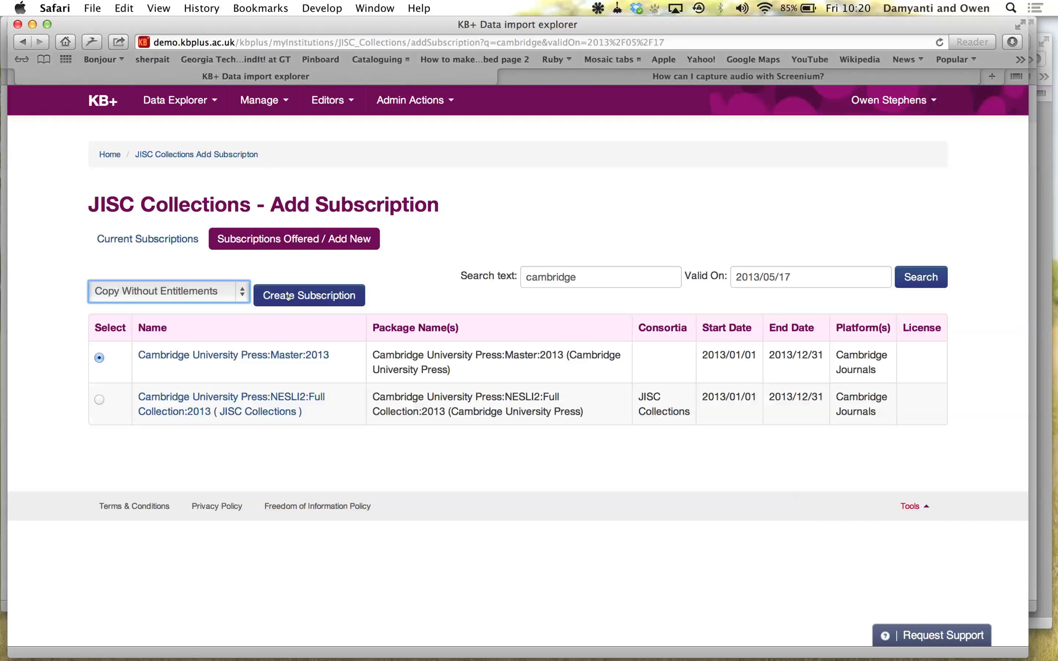
- Create a subscription from Cambridge University Press:Master:2013 using Copy Without Entitlements and review its details and entitlements
left_click(288, 297)
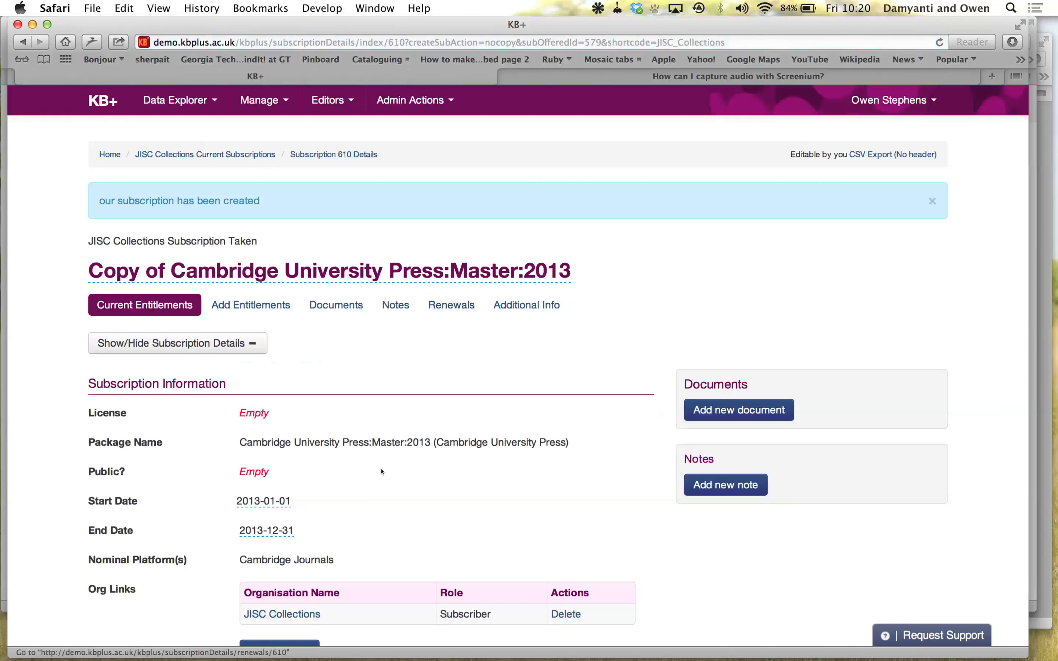
scroll(382, 471, "down", 7)
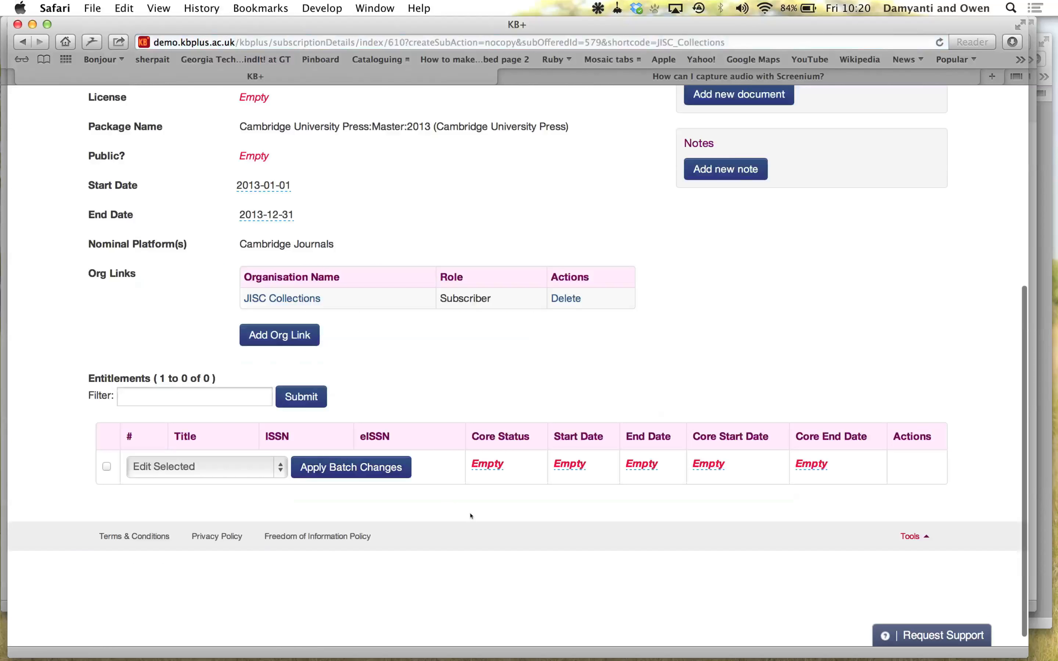
scroll(470, 516, "up", 7)
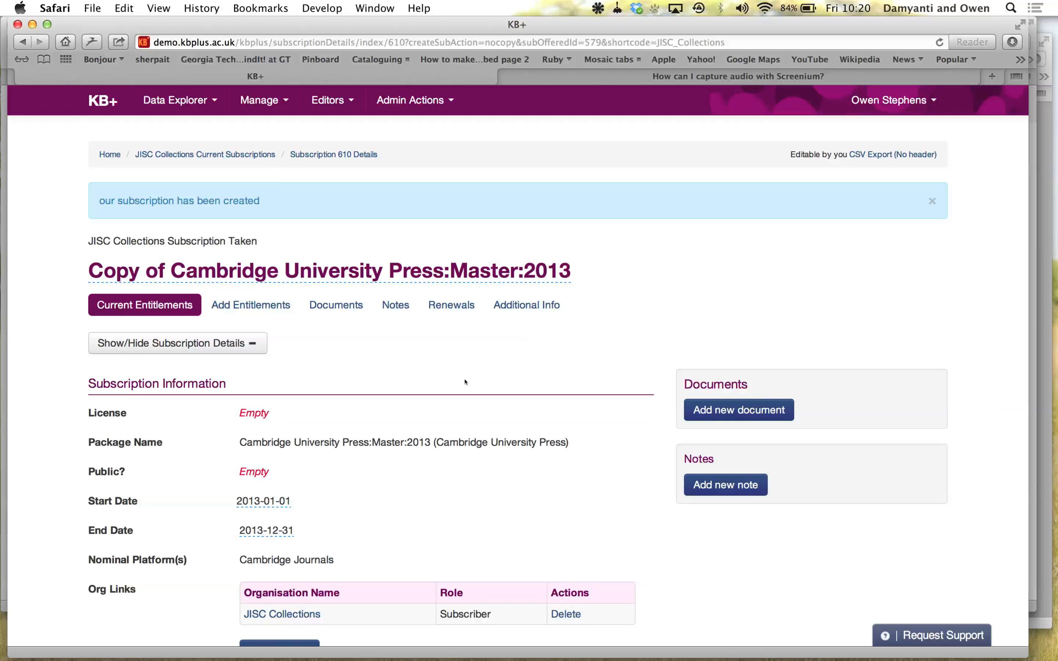
- Start the renewals process for the new subscription and search for packages named "cambridge"
left_click(453, 310)
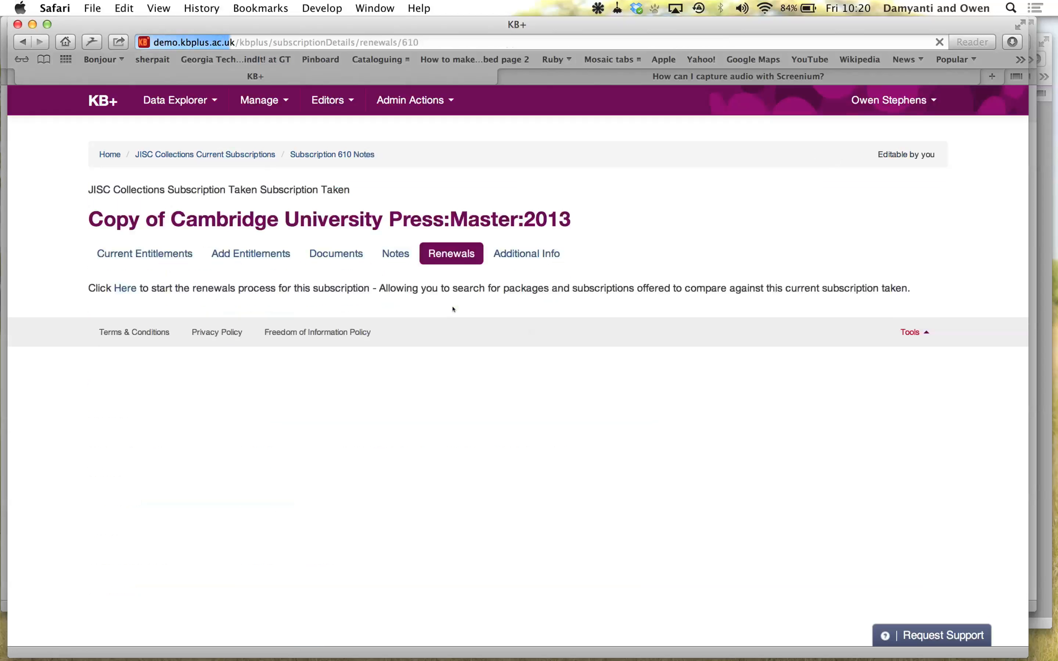
left_click(122, 290)
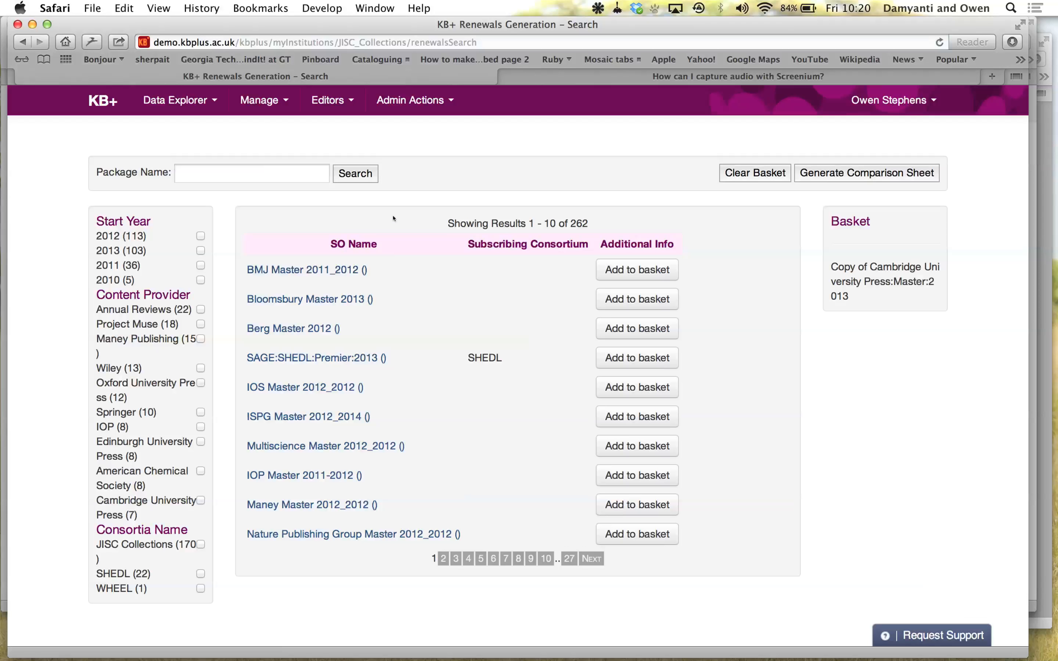
left_click(293, 170)
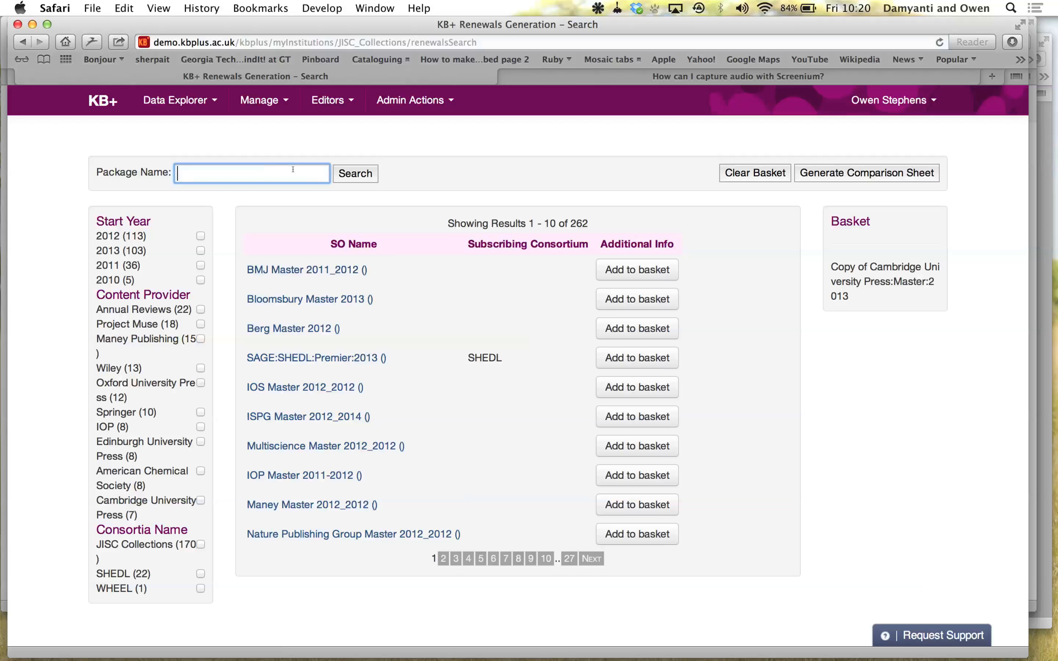
type("cambridge")
left_click(376, 175)
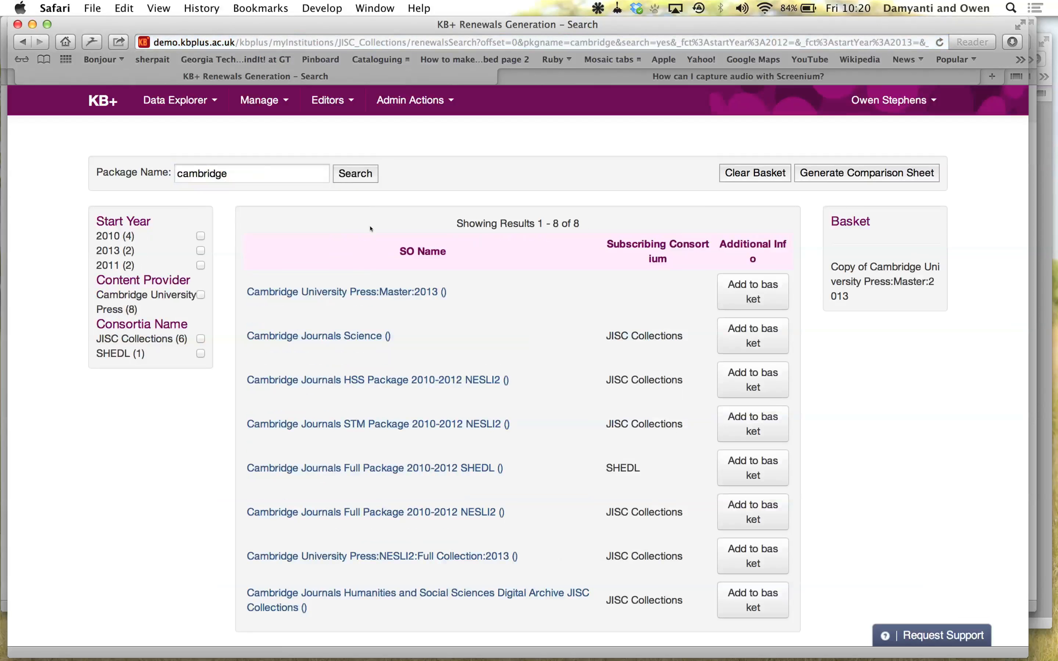
- Add Cambridge University Press:Master:2013 to the basket and generate the comparison sheet
left_click(757, 293)
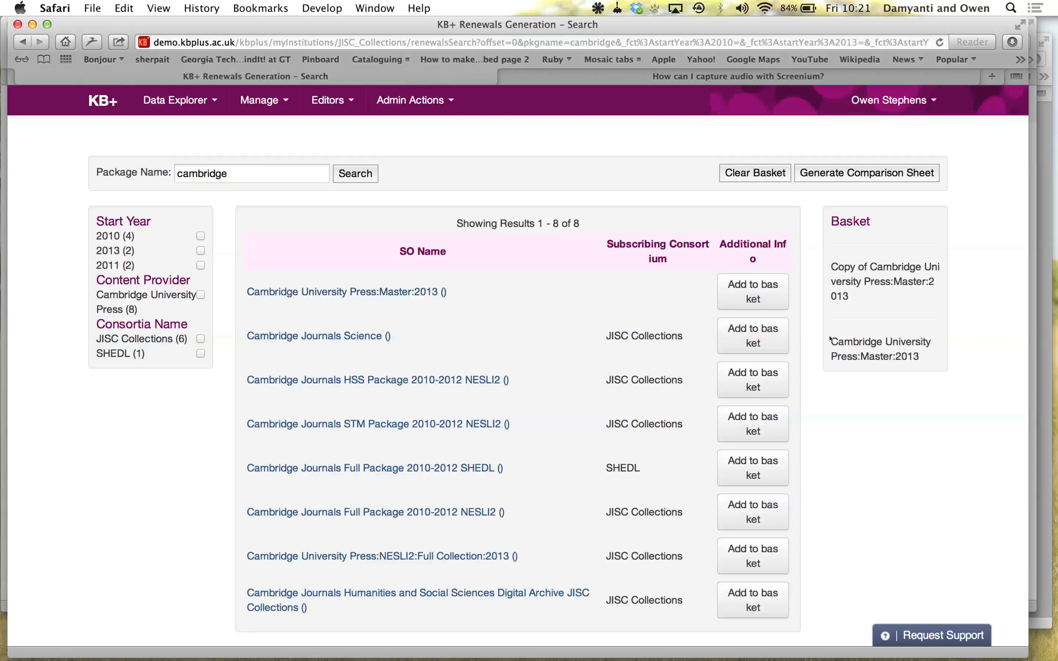
left_click(859, 176)
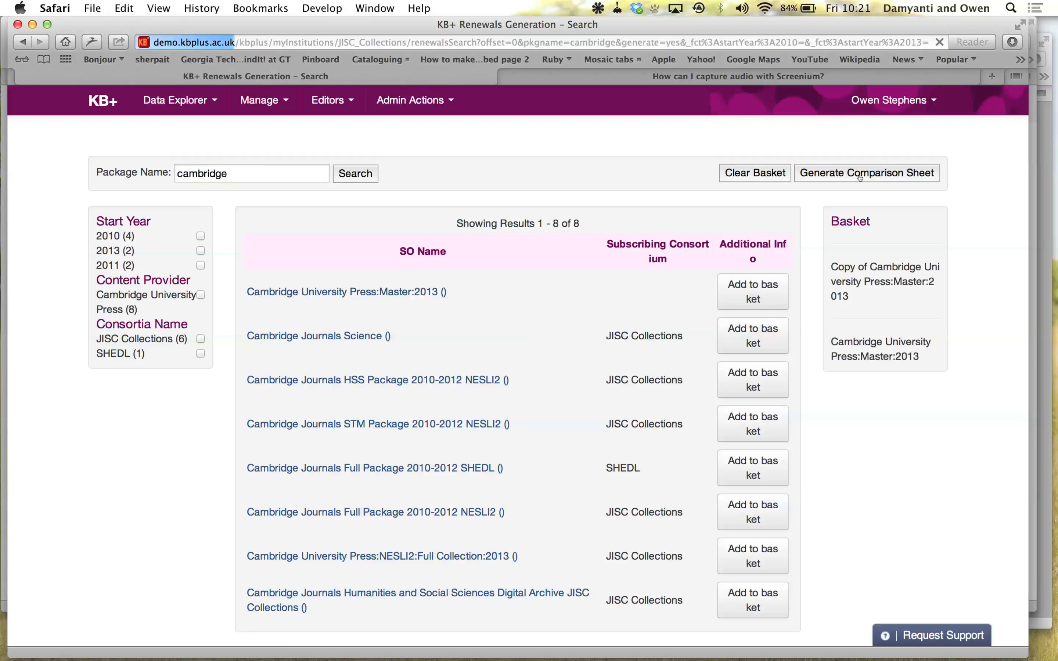
- Open the downloaded comparison sheet in Numbers, enlarge the window and narrow the sheets sidebar
left_click(856, 641)
left_click(860, 544)
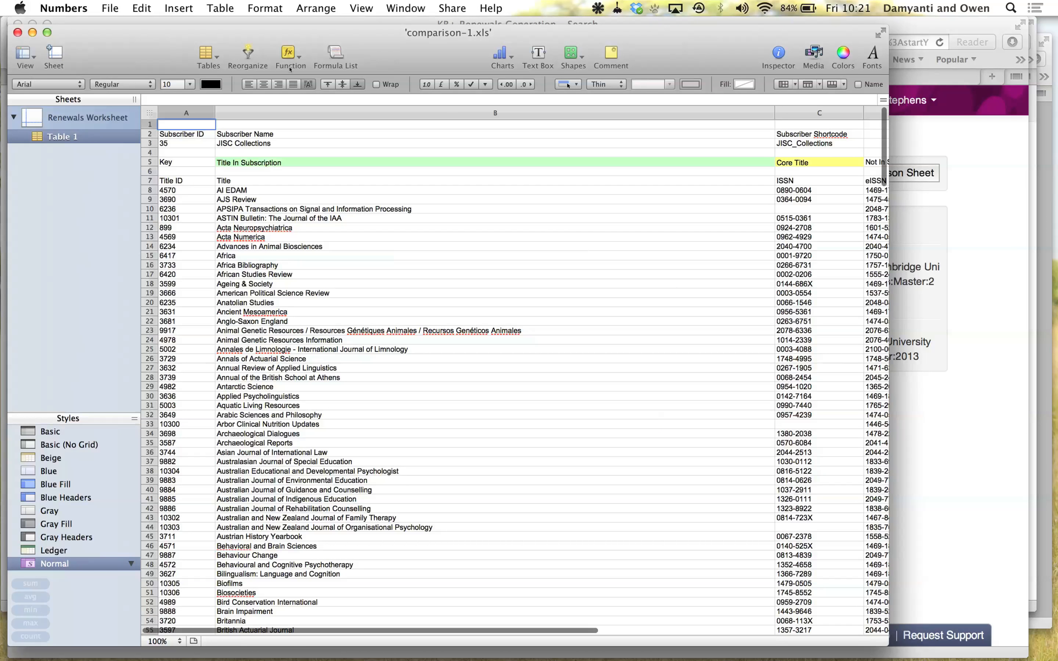
left_click(47, 32)
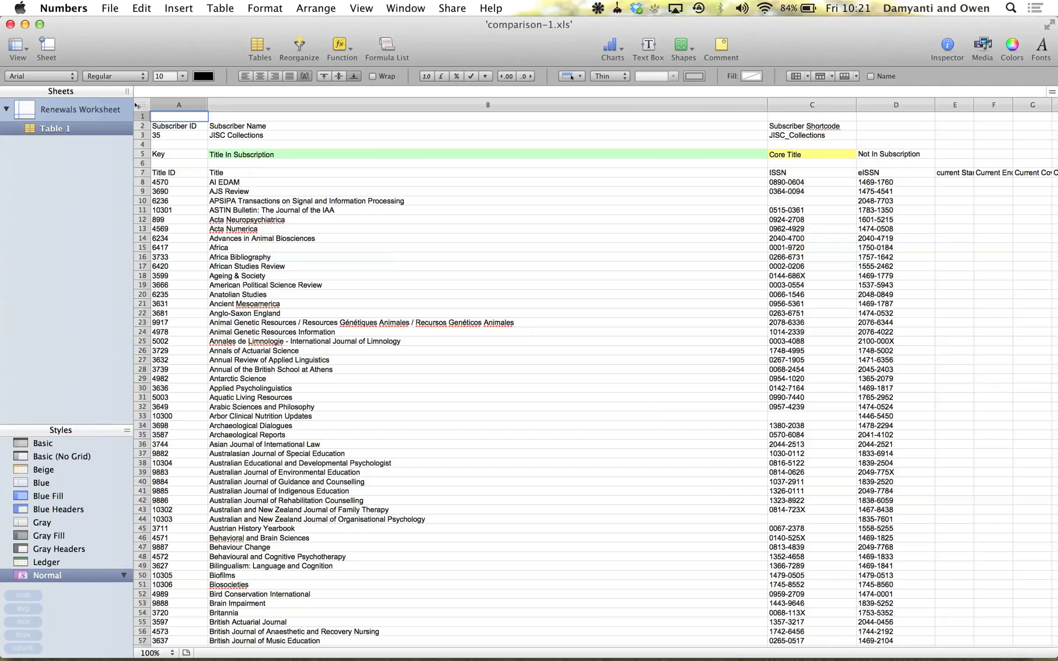
left_click_drag(128, 89, 48, 90)
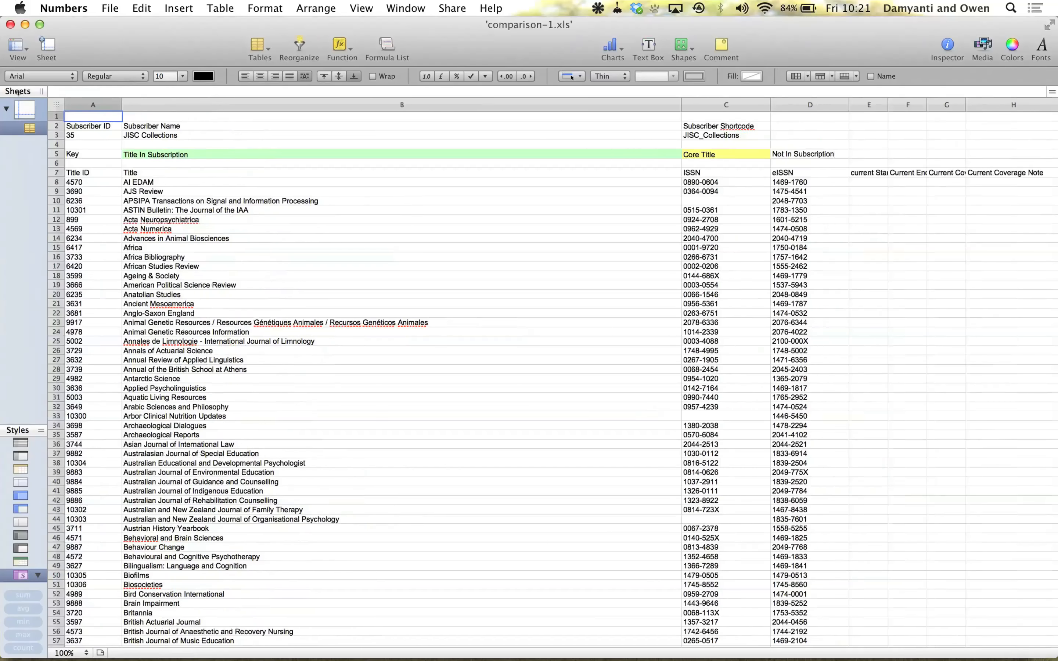
- Examine the journal title list and the current subscription and candidate columns of the comparison sheet
left_click(186, 181)
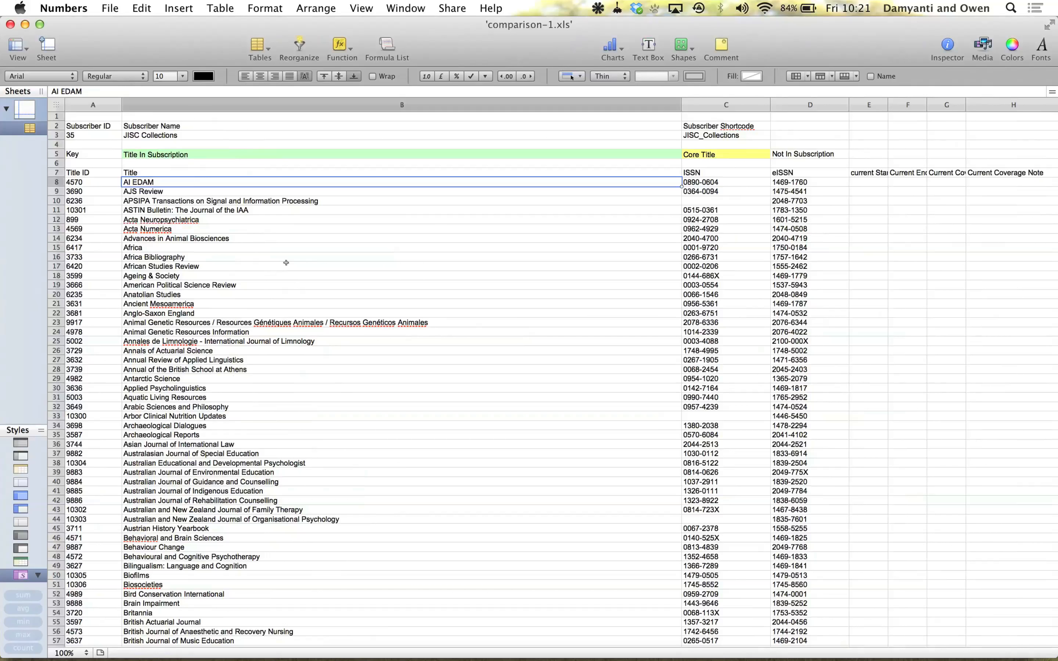
scroll(286, 262, "down", 5)
scroll(285, 263, "down", 15)
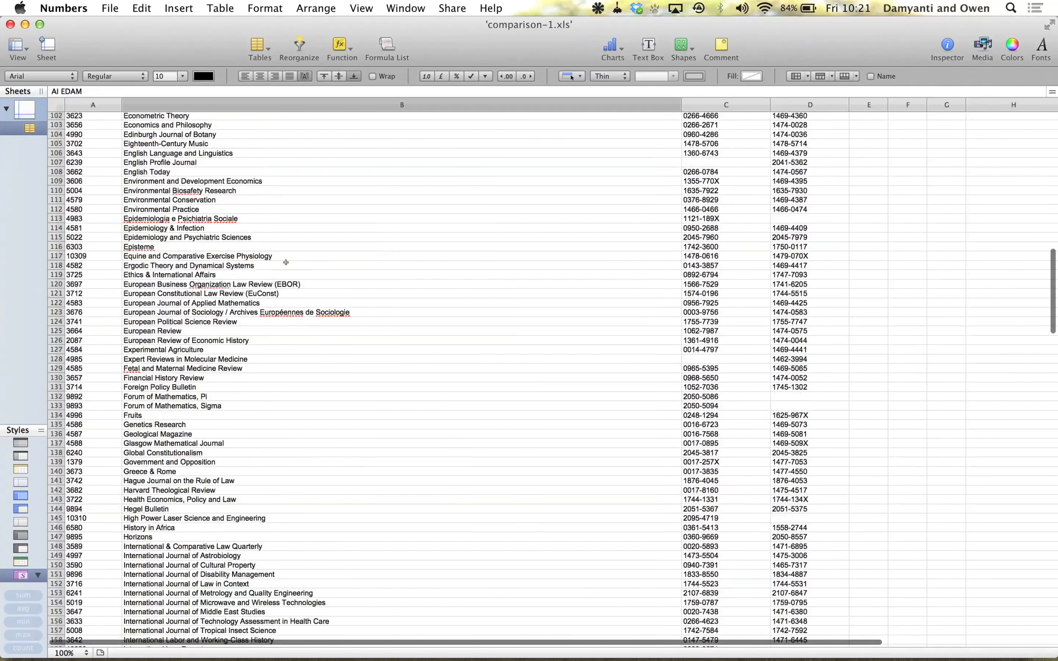
scroll(286, 262, "up", 10)
scroll(286, 262, "up", 8)
scroll(286, 262, "right", 5)
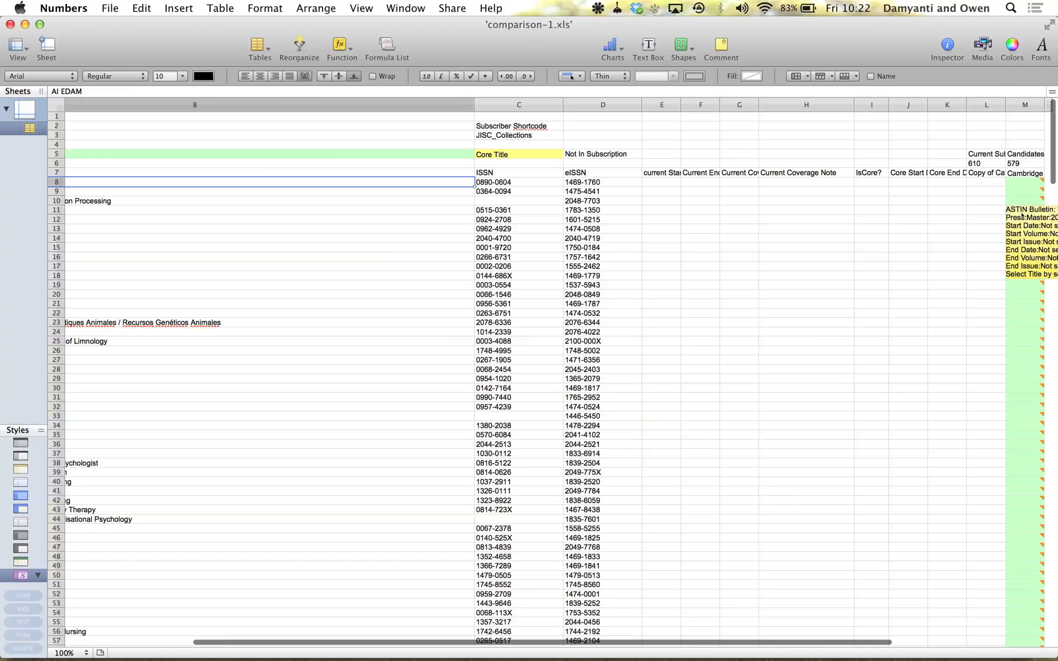
mouse_move(1018, 214)
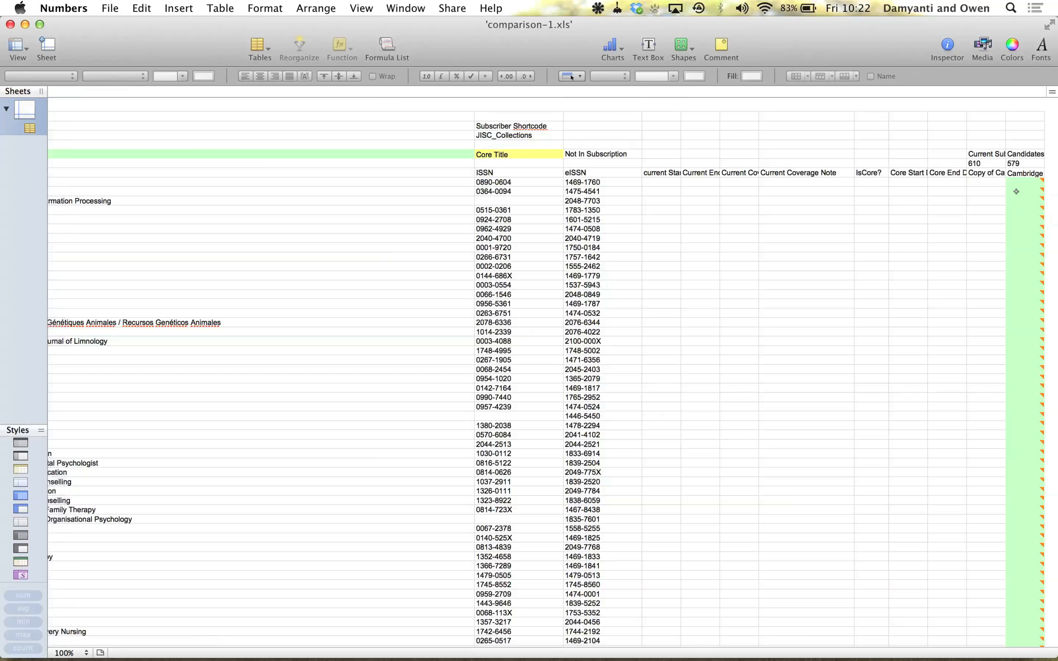
left_click(1017, 191)
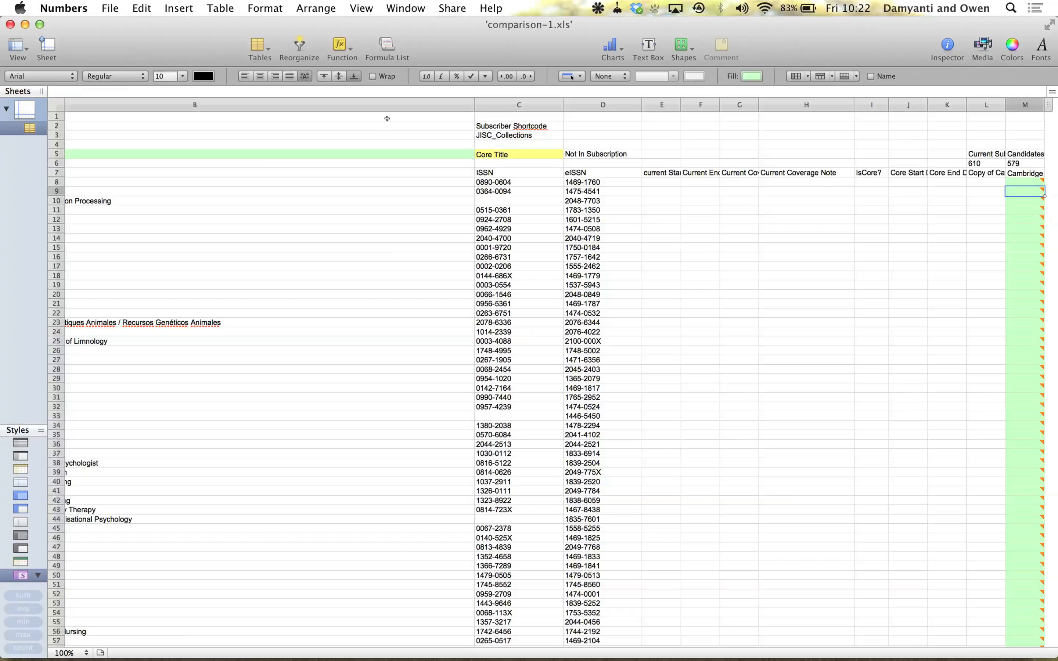
- Narrow column B and enter Y in the Cambridge candidate column for rows 15, 18, 22, 25, 29 and 33
left_click_drag(473, 105, 303, 105)
left_click(1014, 248)
type("Y")
key("Down")
key("Down")
key("Down")
type("Y")
key("Down")
key("Down")
key("Down")
key("Down")
type("Y")
key("Down")
key("Down")
key("Down")
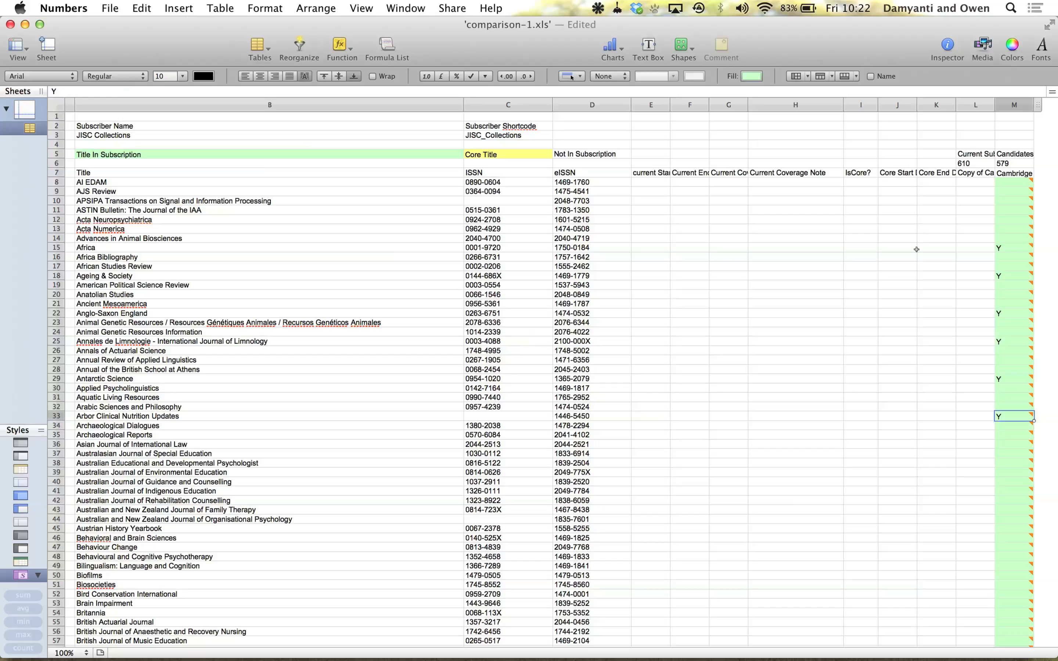
- Enter E in the IsCore? column for Africa (row 15) and Anglo-Saxon England (row 22)
left_click(868, 248)
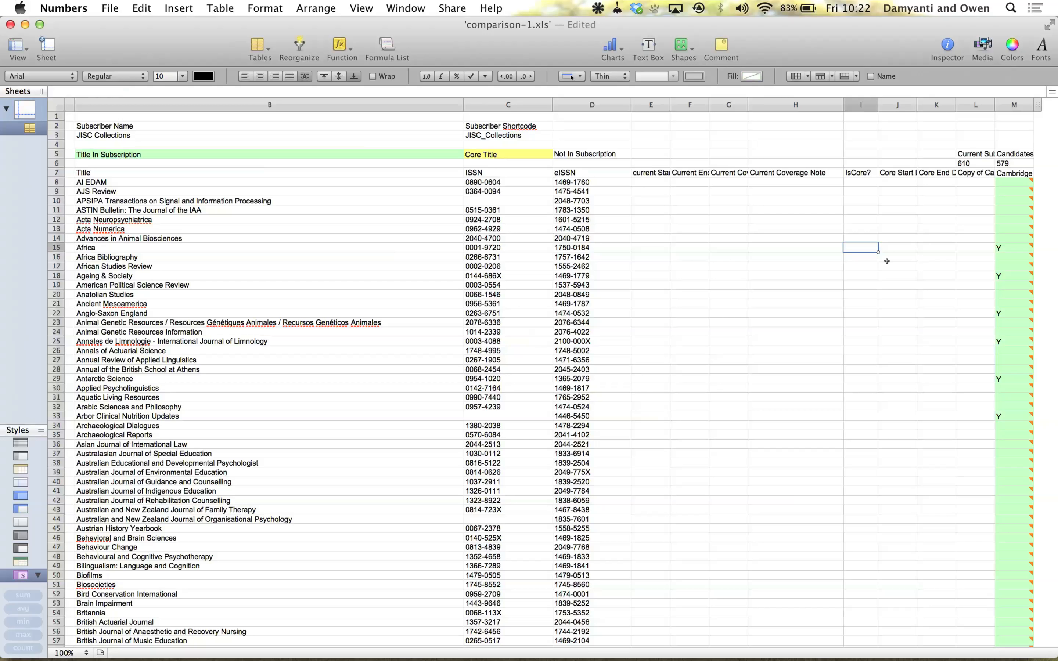
type("E")
key("Return")
key("Down")
key("Down")
key("Down")
key("Down")
key("Down")
key("Down")
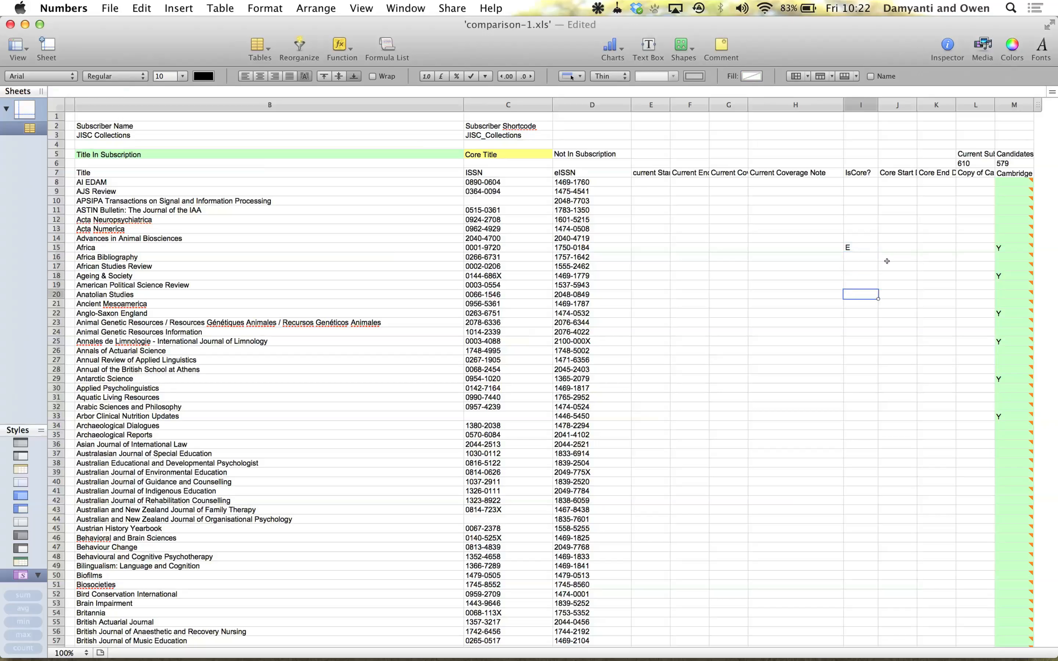
type("E")
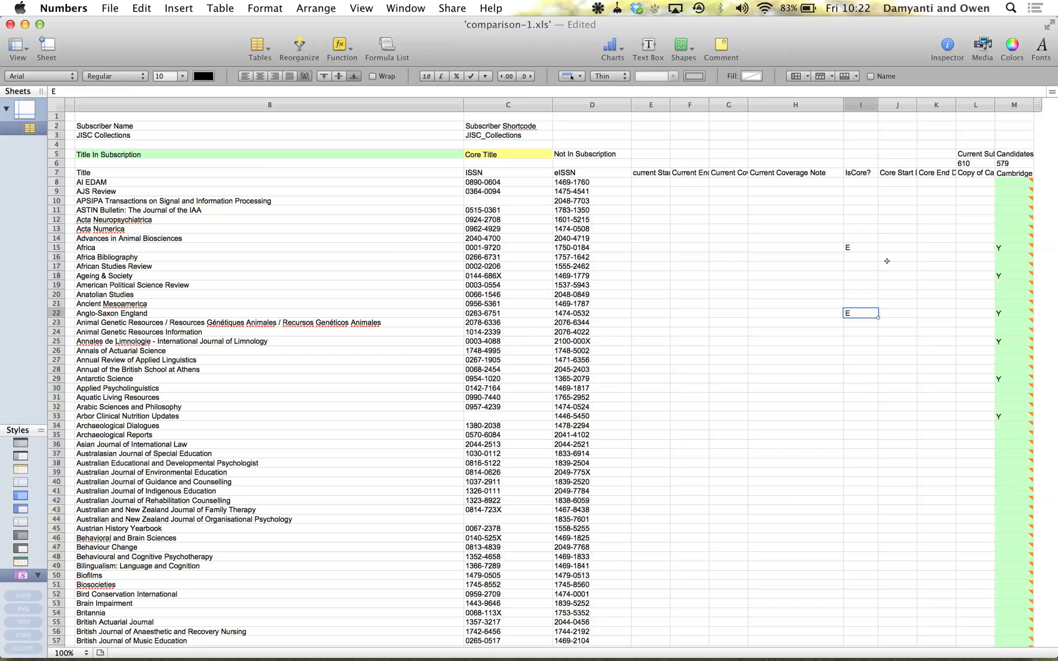
- Try to enter 2005/01/01 as the core start date for Africa in row 15
key("Tab")
key("Up")
key("Up")
key("Up")
key("Up")
key("Up")
key("Up")
key("Up")
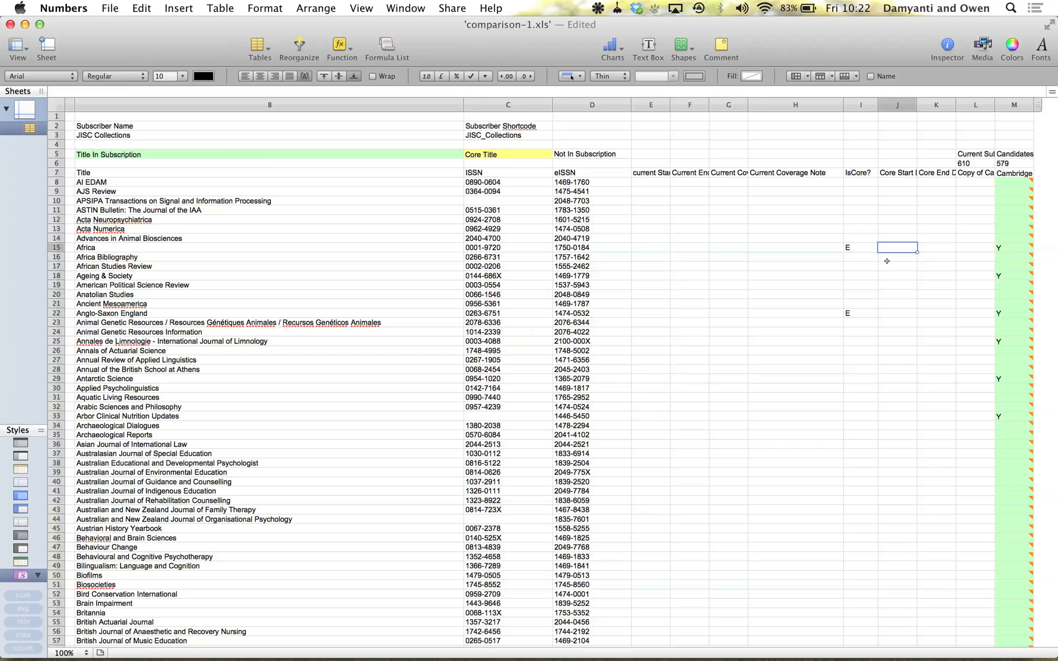
type("2005/01/01")
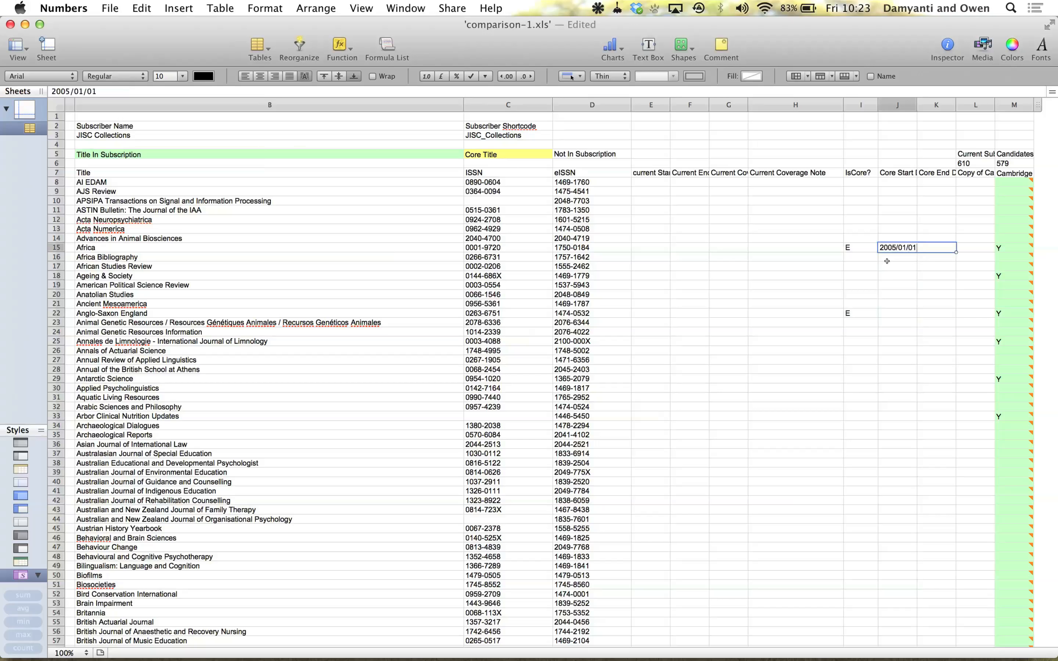
- Format the whole core start date column J as Text
left_click(897, 105)
left_click(485, 77)
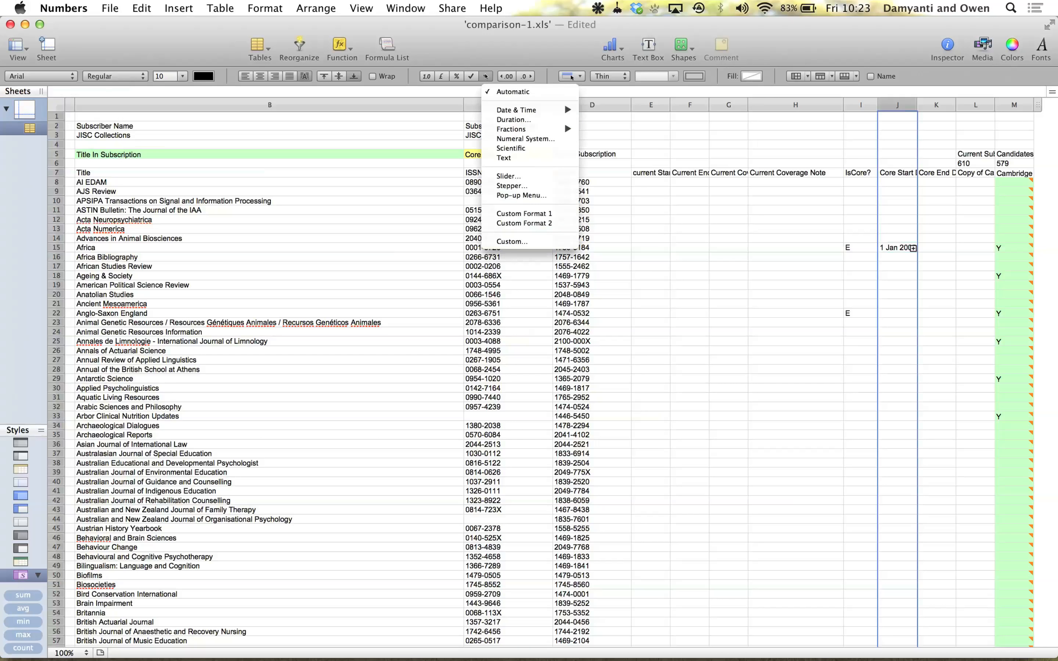
left_click(511, 158)
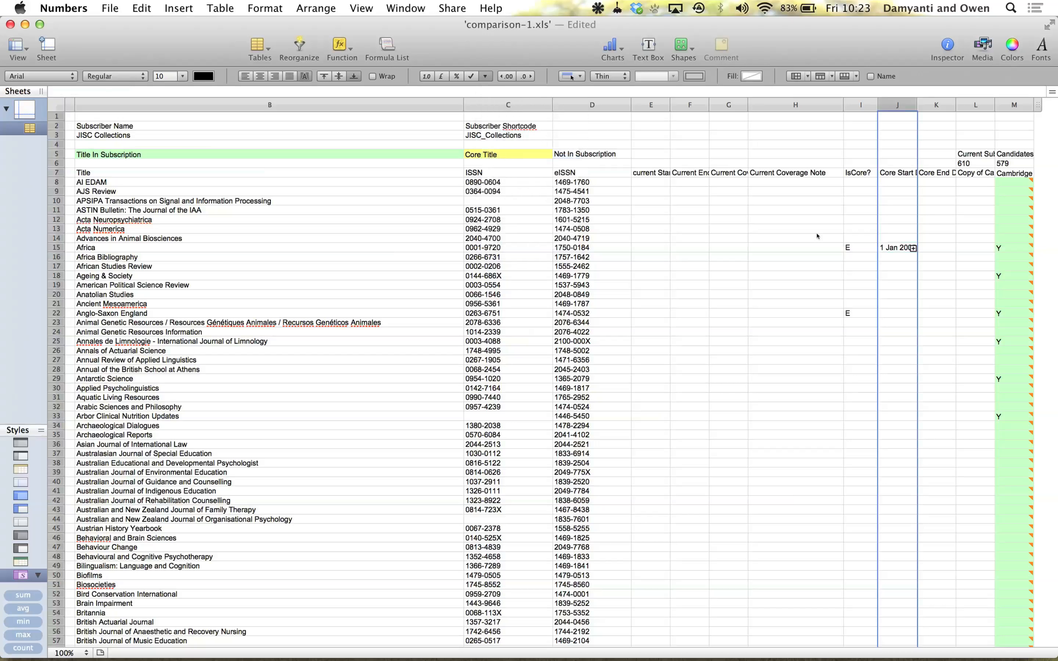
- Enter the core start dates 2005/01/01 for Africa (row 15) and 2006/01/01 for Anglo-Saxon England (row 22)
left_click(888, 248)
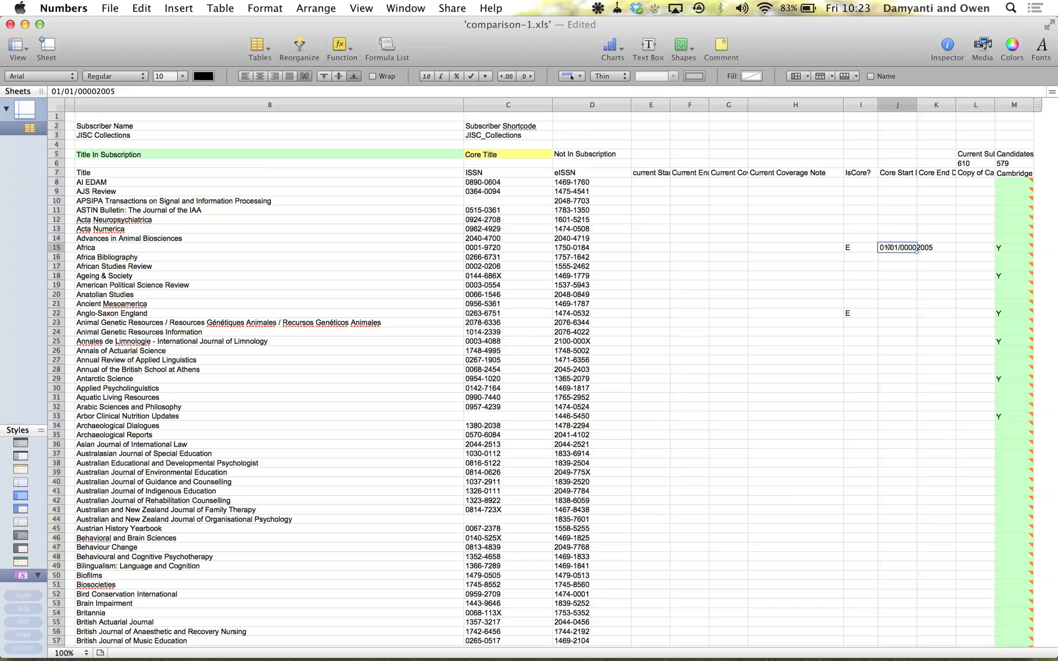
type("2005/01/01")
key("Return")
key("Down")
key("Down")
key("Down")
key("Down")
key("Down")
key("Down")
type("2006/01/01")
key("Tab")
key("Up")
key("Up")
key("Up")
key("Up")
key("Up")
key("Up")
key("Up")
key("Down")
key("Down")
key("Down")
key("Down")
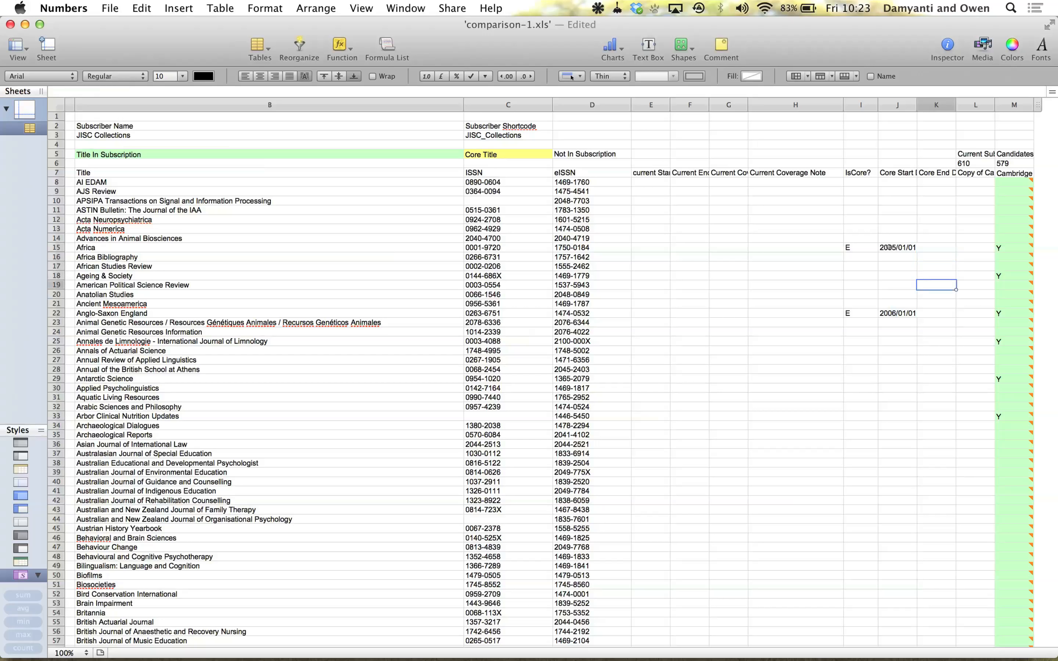
key("Left")
key("Left")
key("Left")
key("Down")
key("Down")
key("Left")
key("Right")
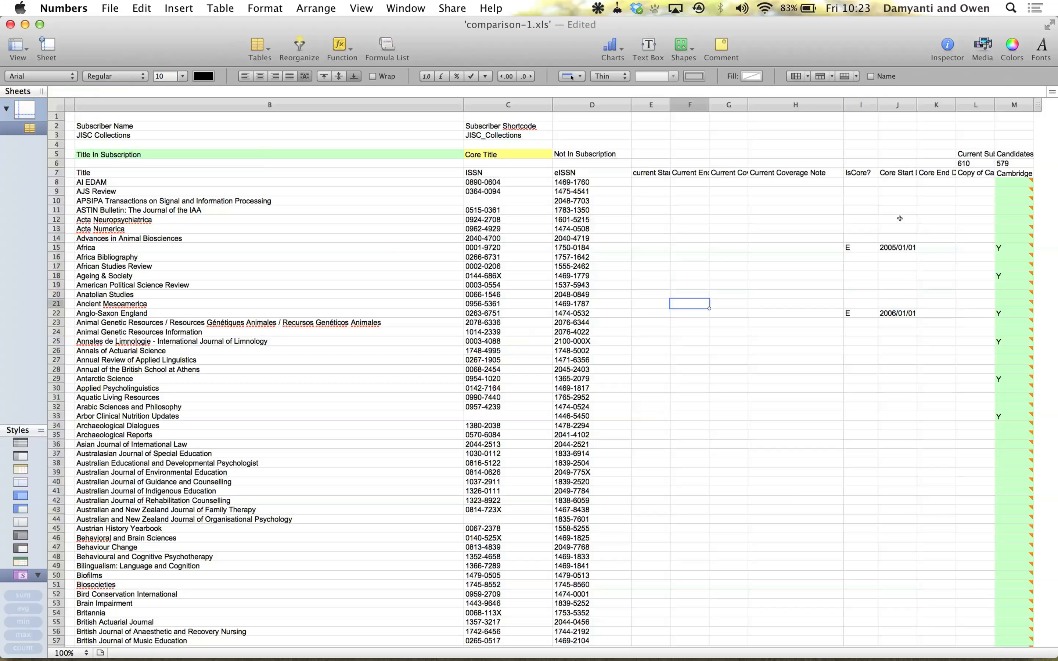
key("Right")
key("Right")
key("Down")
key("Down")
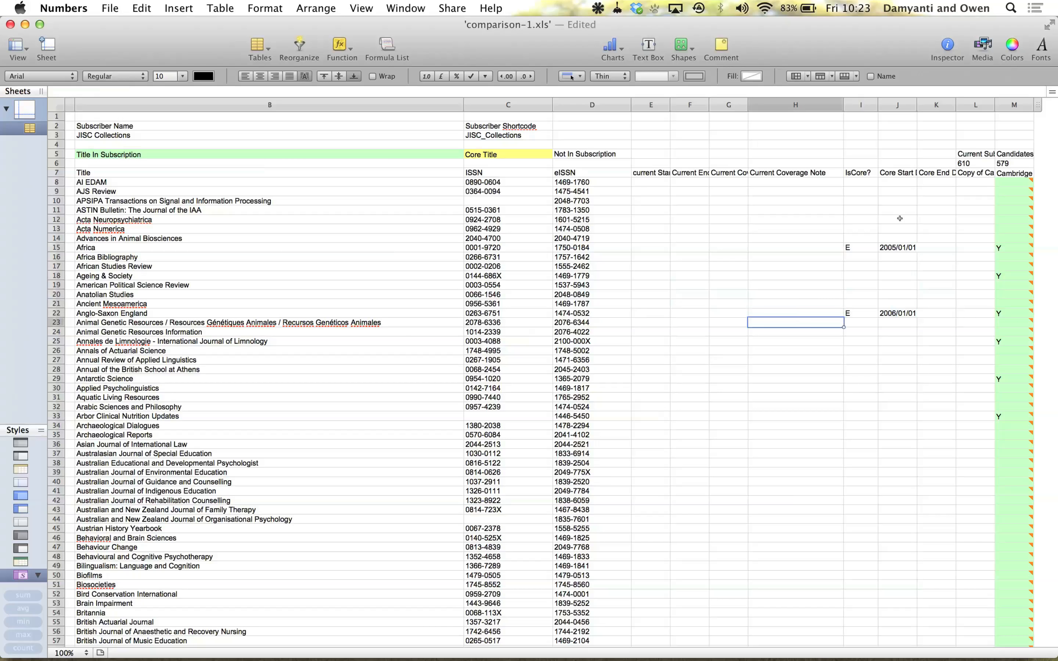
key("Down")
key("Down")
key("Right")
key("Right")
key("Down")
key("Down")
key("Down")
key("Down")
key("Down")
key("Down")
key("Down")
key("Down")
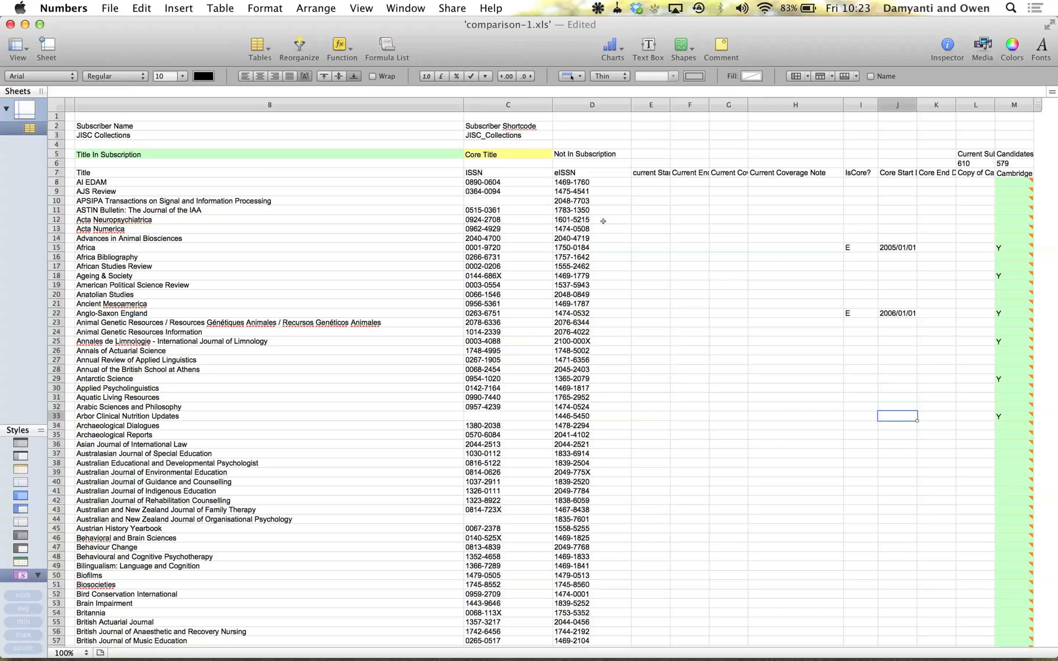
- Export the comparison sheet as an Excel file named "cup subscriptions" to the Desktop, leaving the summary worksheet option as is
left_click(108, 9)
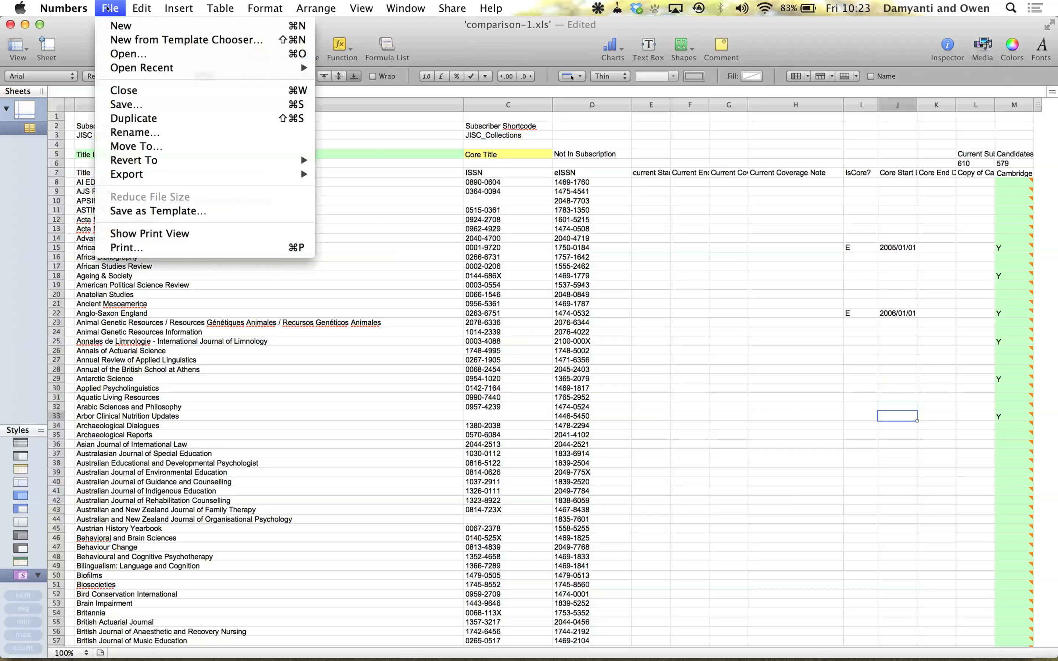
mouse_move(284, 174)
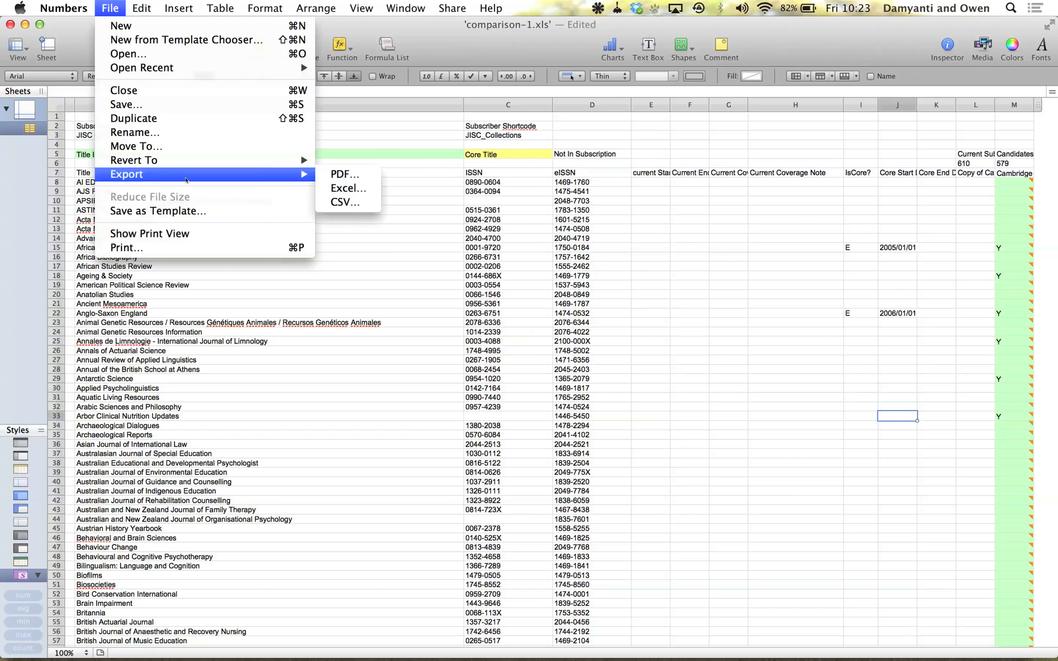
left_click(354, 184)
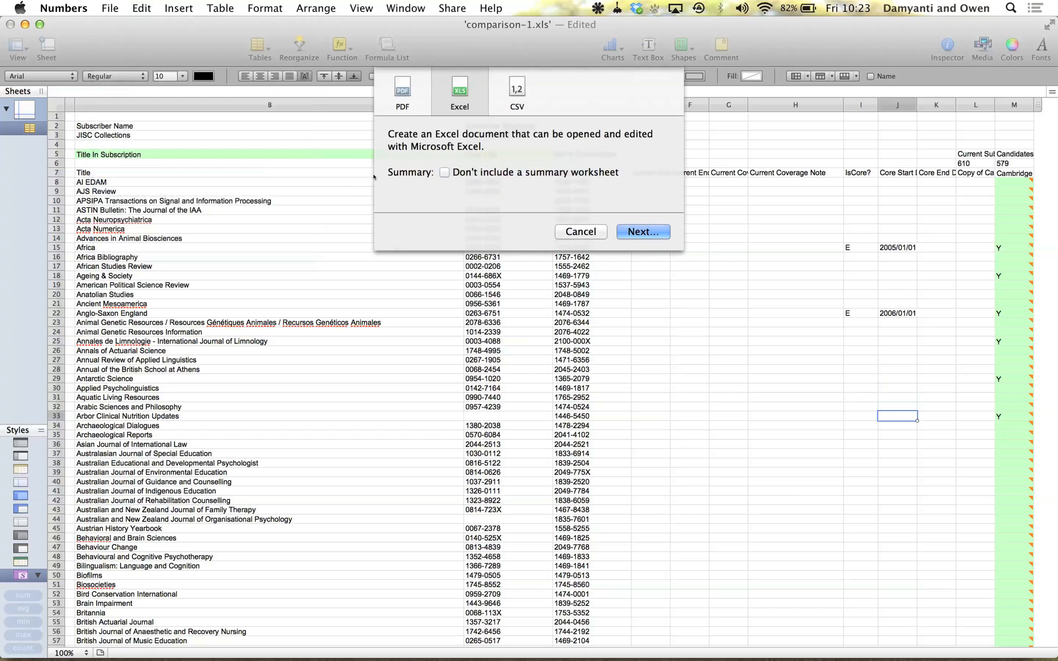
left_click(651, 233)
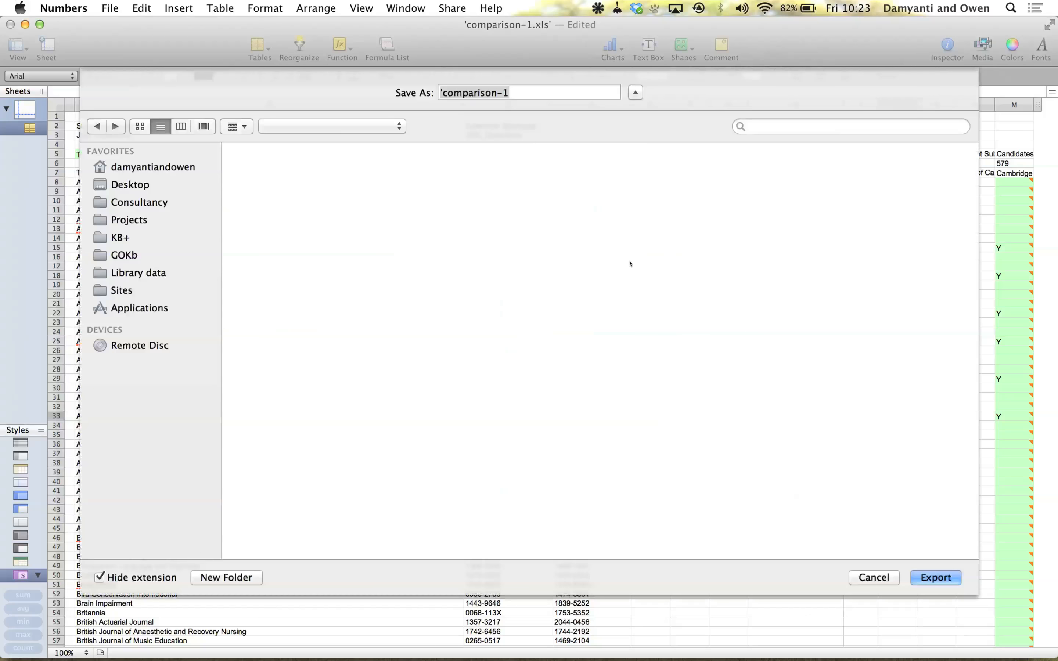
type("cup t")
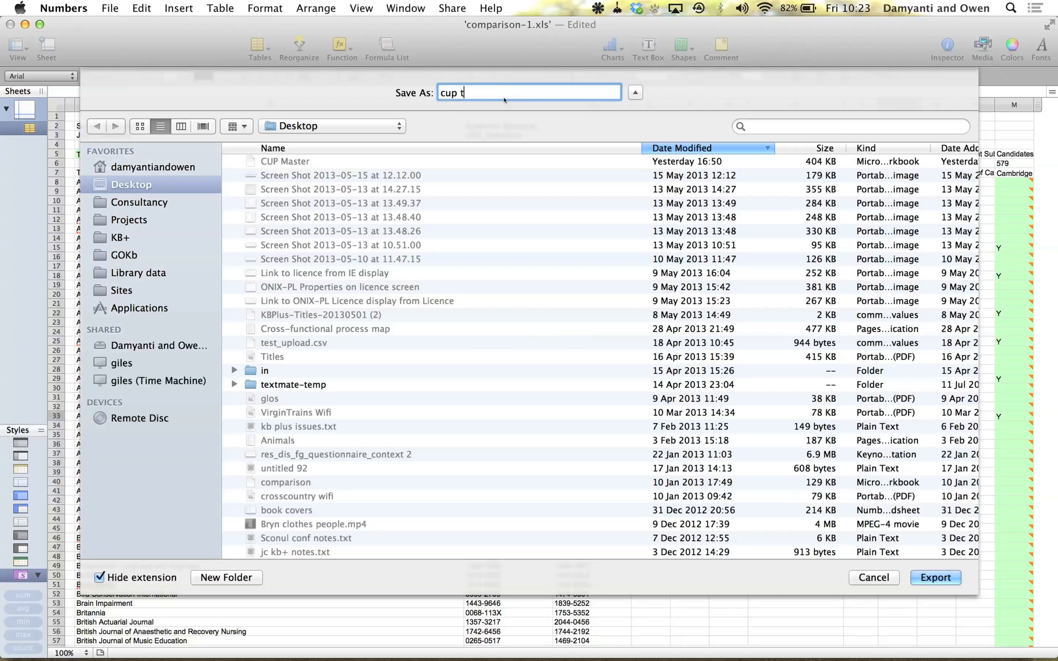
key("BackSpace")
type("subscription")
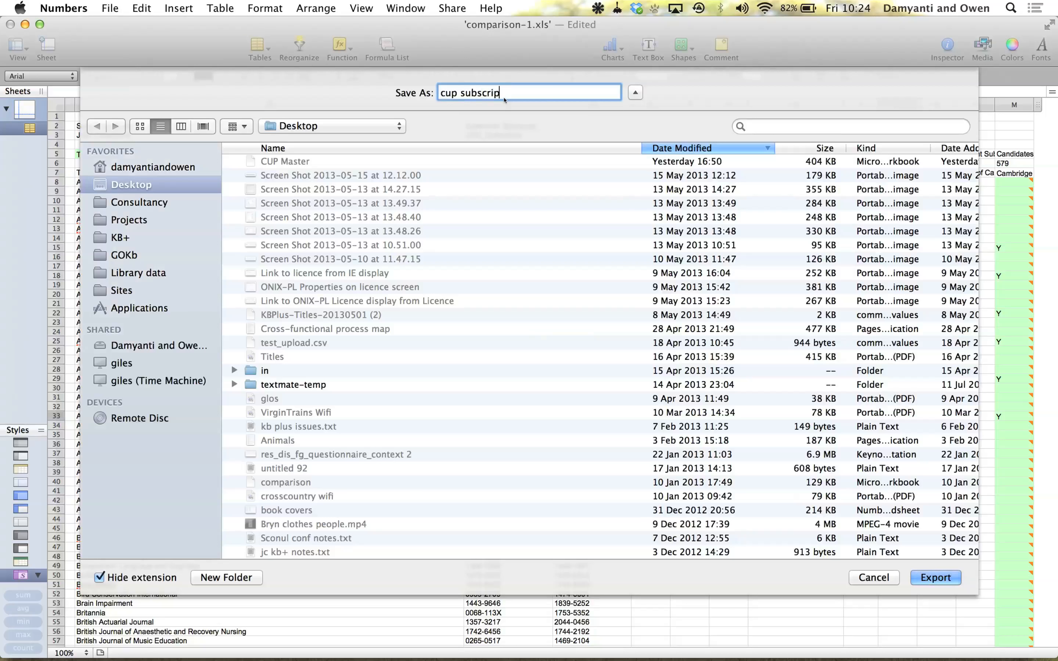
- Switch to KB+ in Safari and upload "cup subscriptions" from the Desktop as a JISC Collections renewals import
left_click(260, 100)
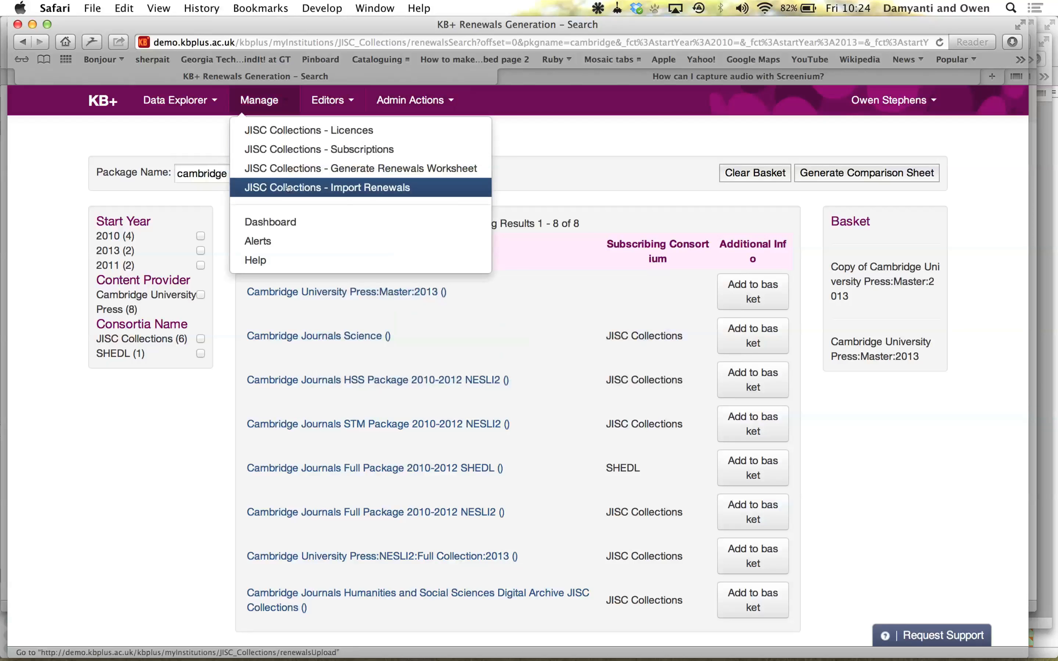
left_click(317, 189)
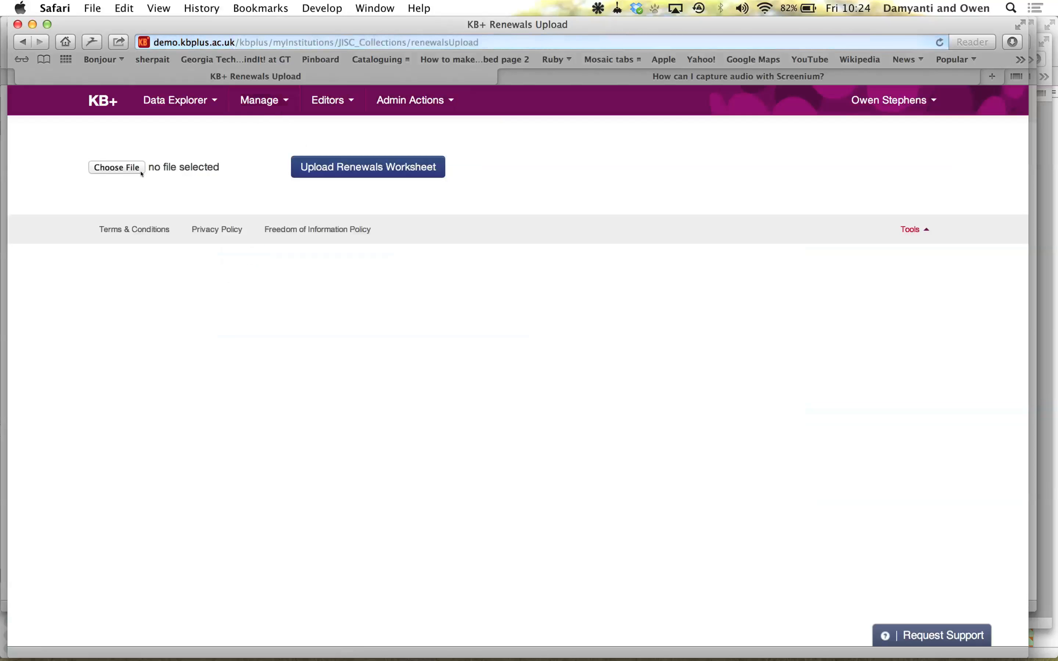
left_click(117, 168)
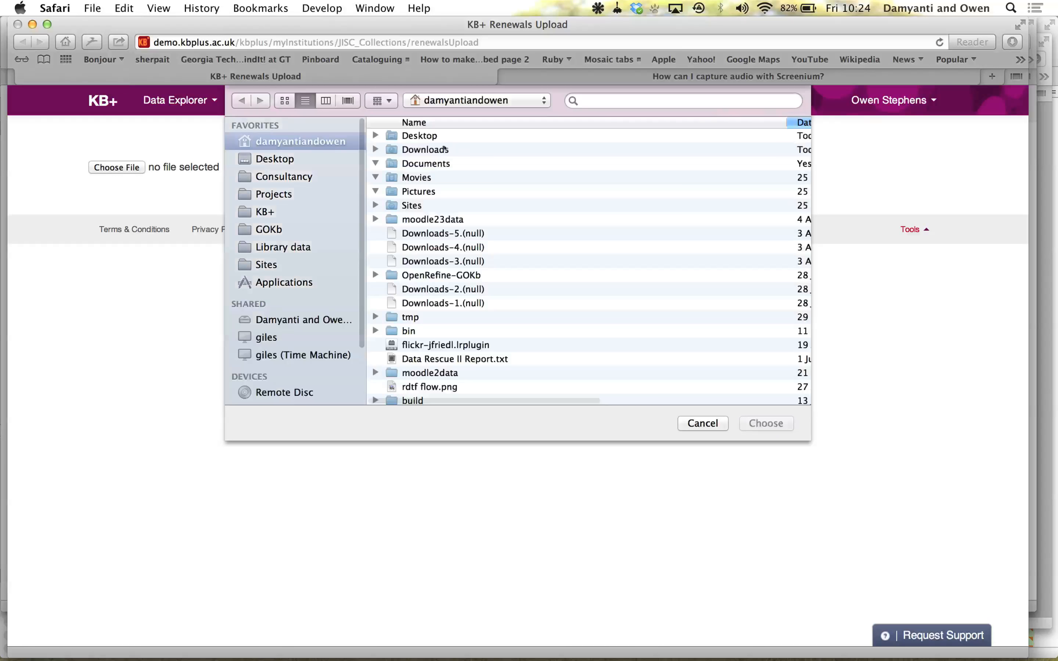
double_click(430, 138)
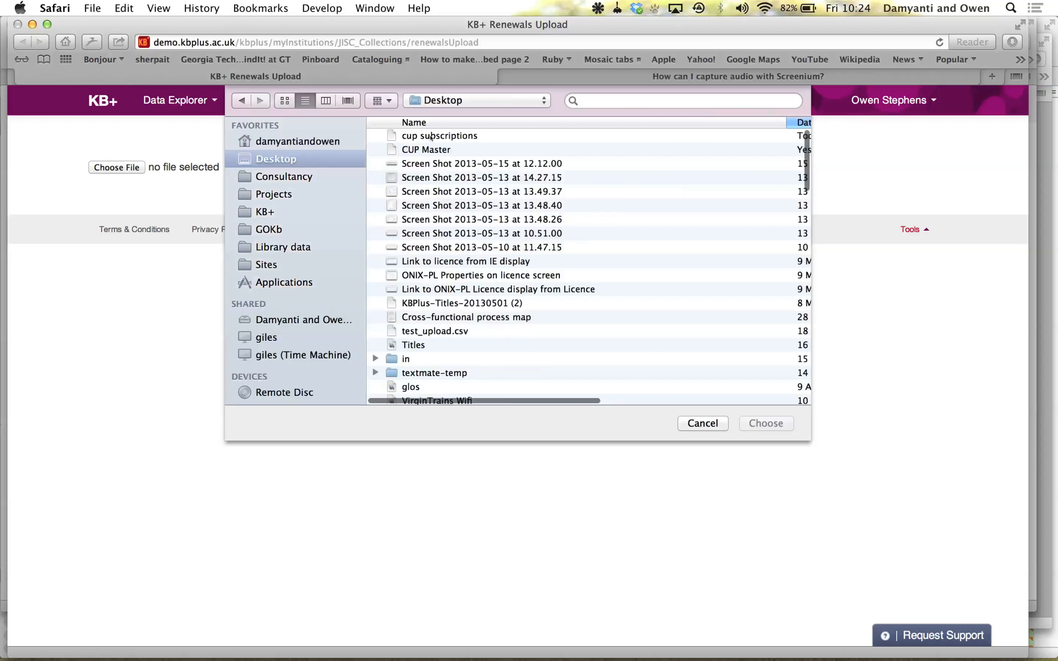
double_click(431, 136)
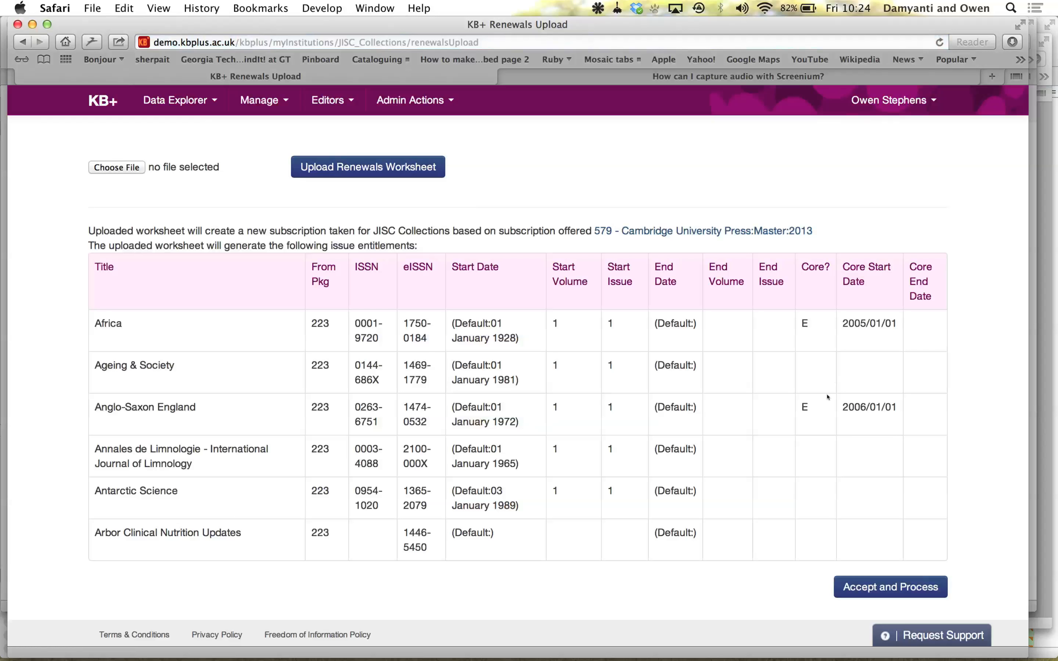
- Accept and process the uploaded renewals worksheet, and check the core statuses and dates of the new subscription's entitlements
left_click(890, 587)
scroll(863, 590, "down", 10)
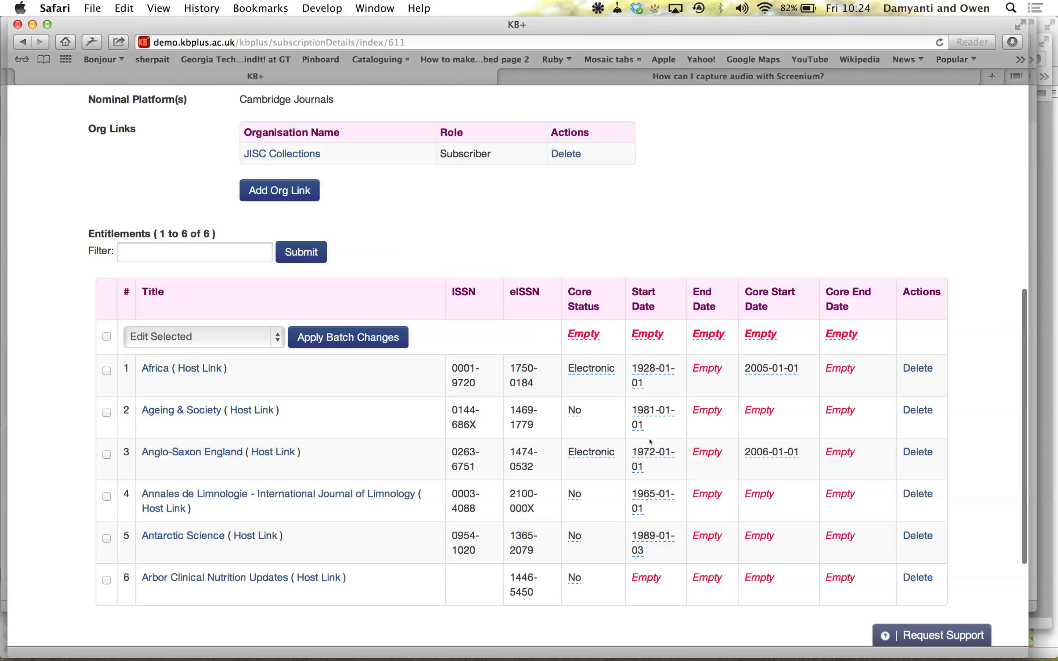
scroll(792, 371, "up", 2)
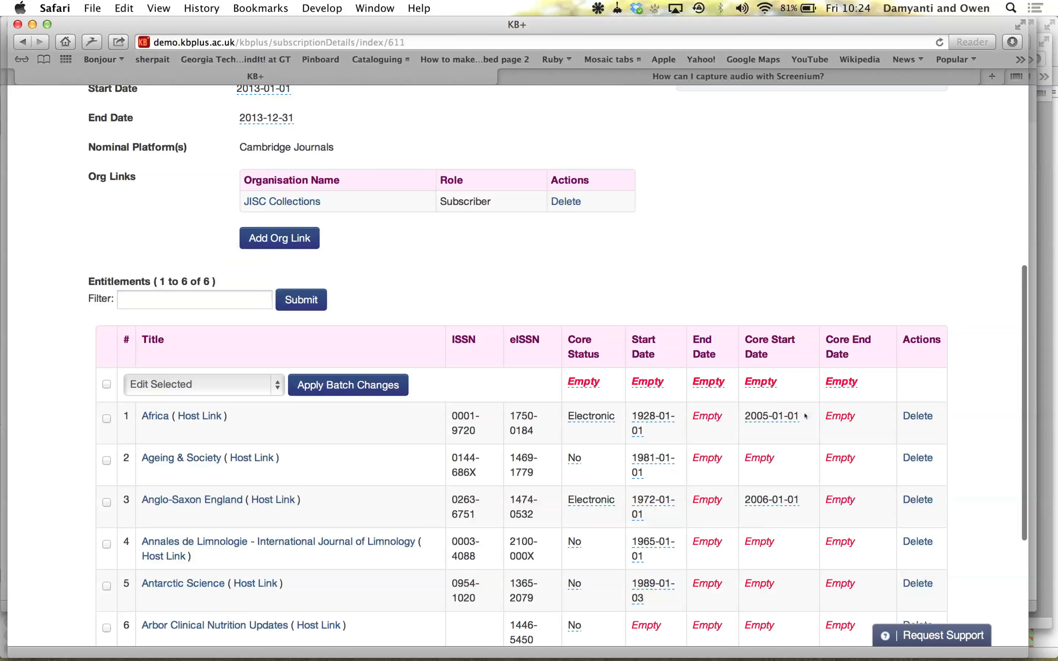
- Rename the new JISC Collections subscription as CUP 2013
scroll(805, 416, "up", 10)
left_click(145, 220)
type("CUP 2013")
left_click(273, 216)
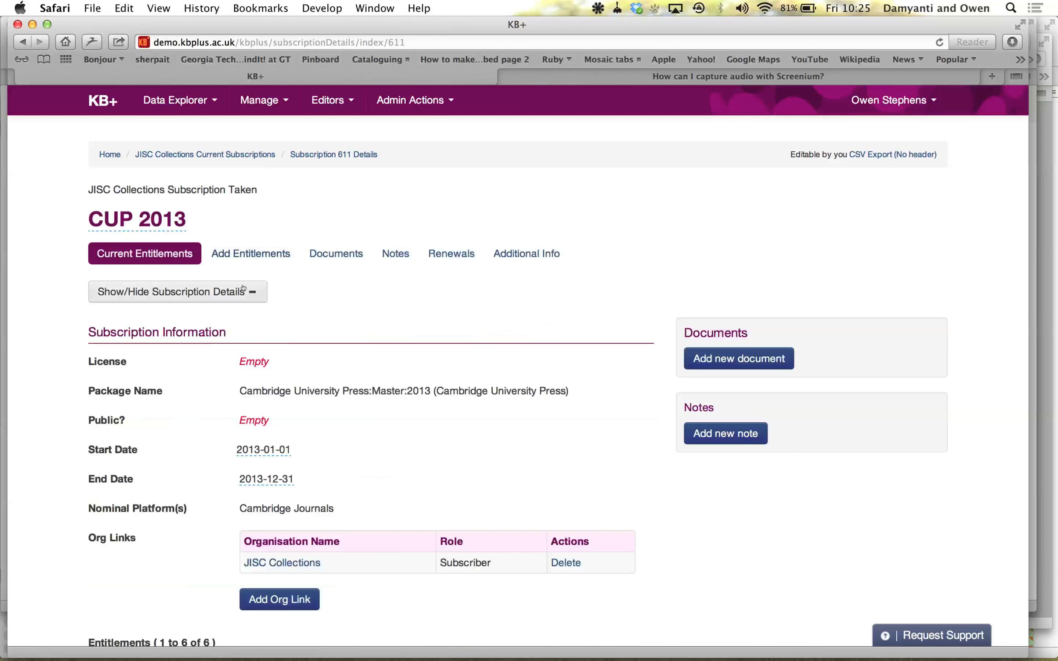
- Review the CUP 2013 subscription's information, organisation links and entitlements, including the core statuses and core start dates
scroll(323, 371, "down", 8)
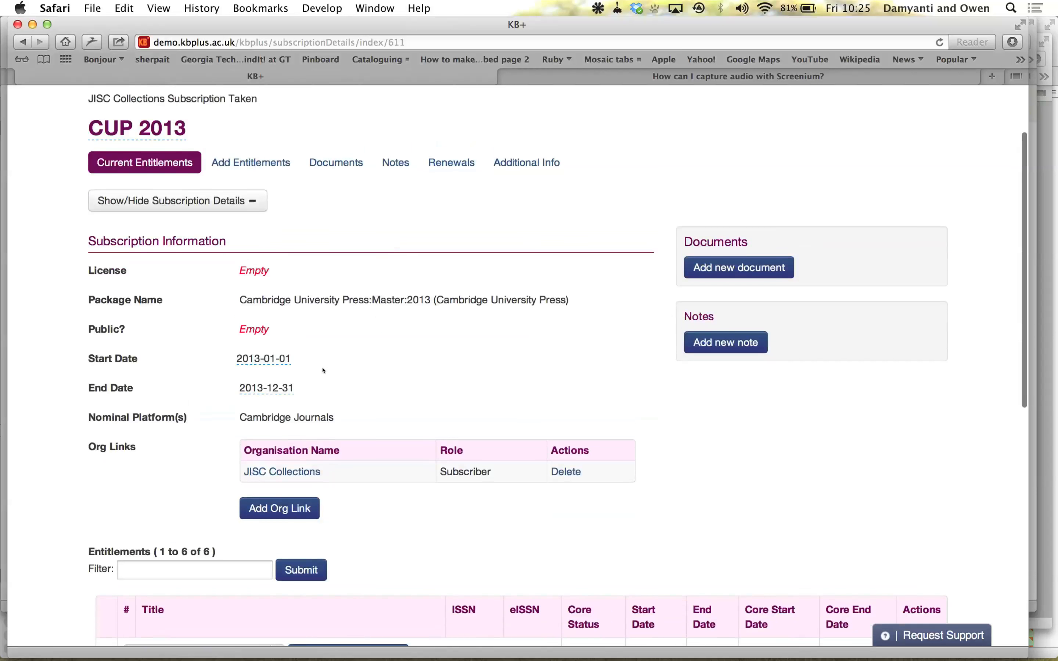
scroll(321, 385, "up", 4)
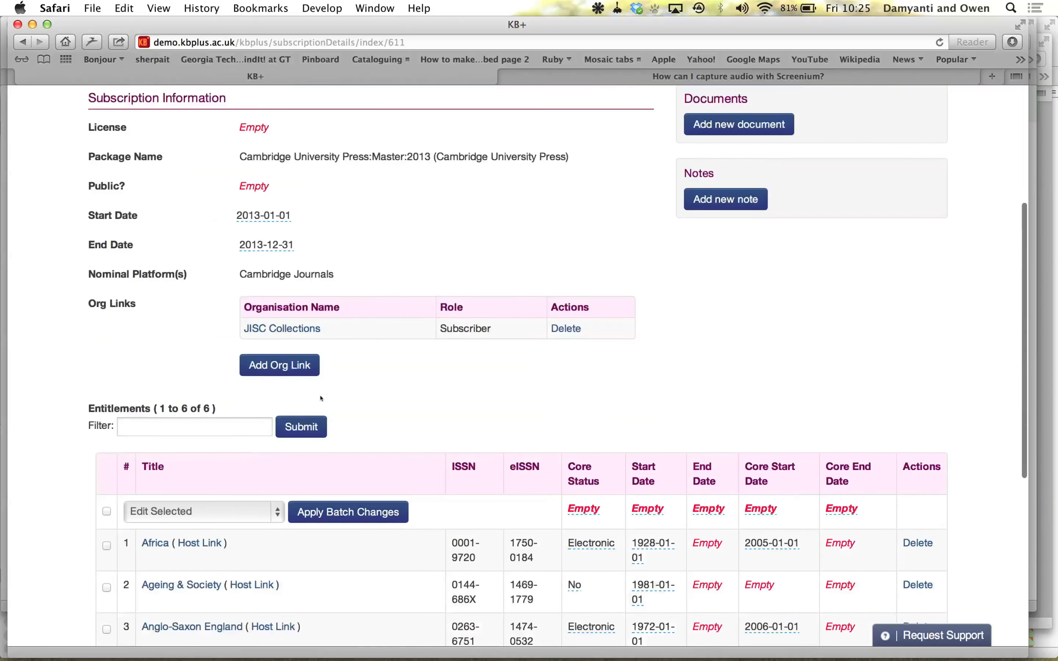
scroll(310, 422, "up", 4)
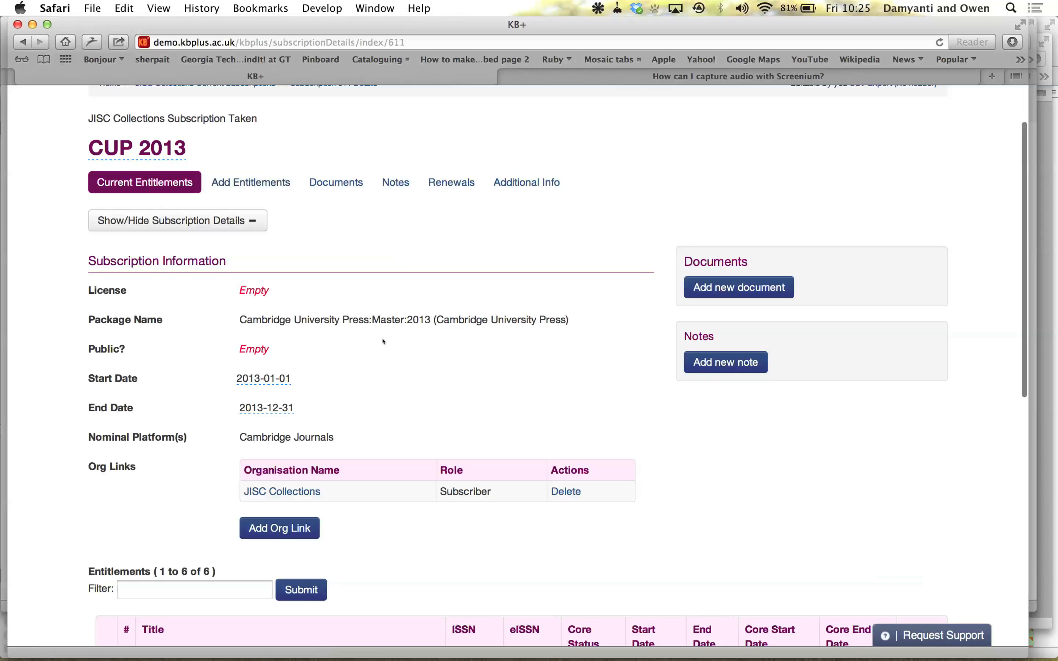
scroll(384, 341, "down", 5)
scroll(414, 365, "down", 3)
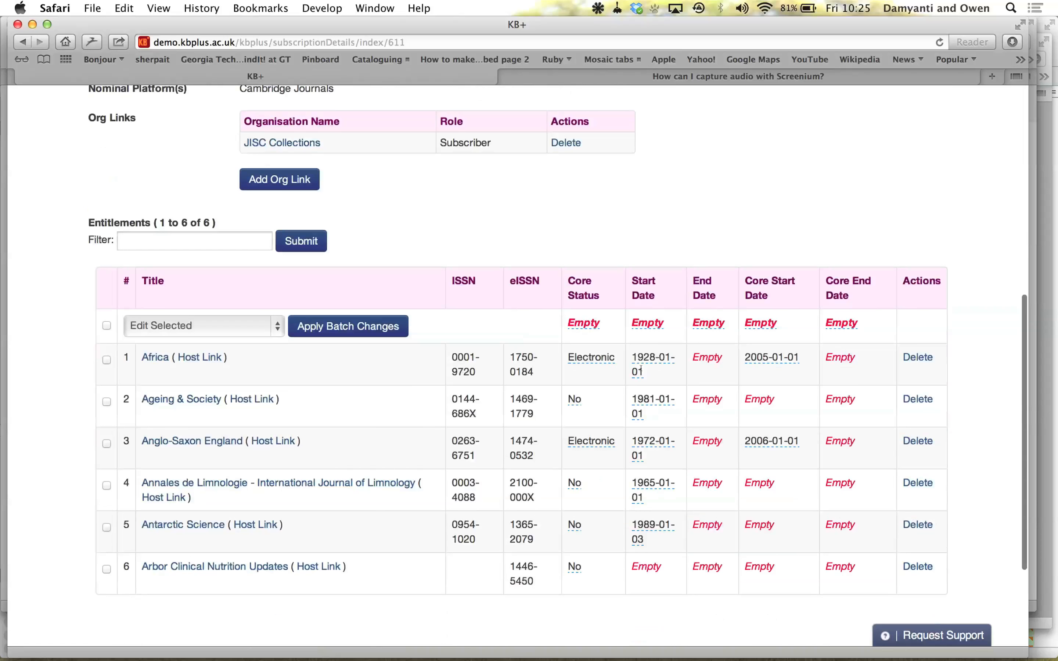
scroll(738, 406, "up", 2)
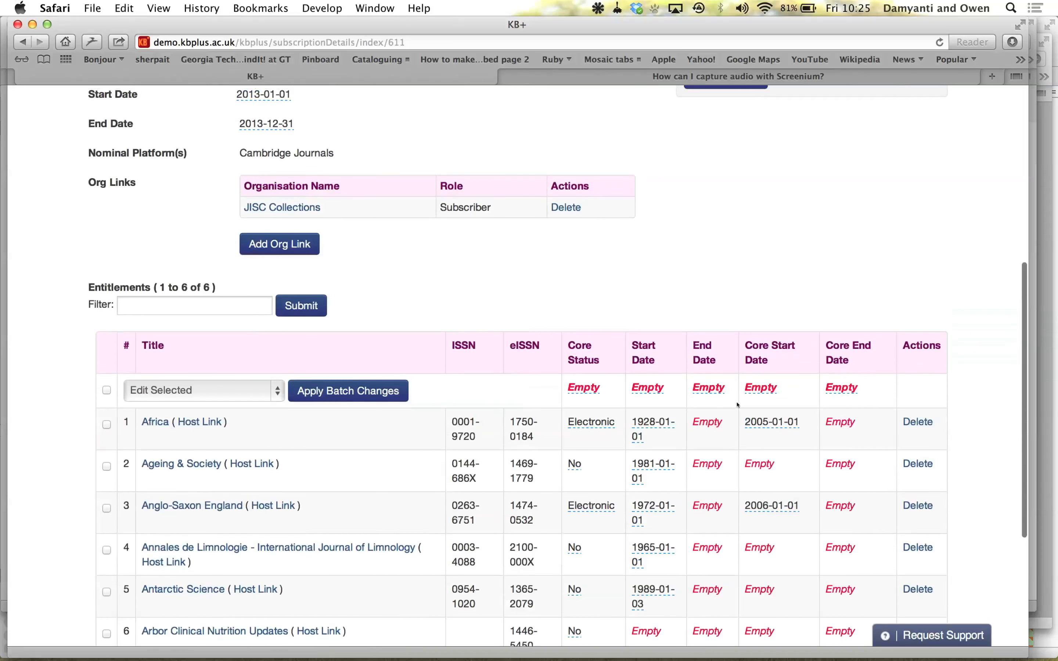
scroll(738, 405, "down", 1)
scroll(738, 406, "up", 5)
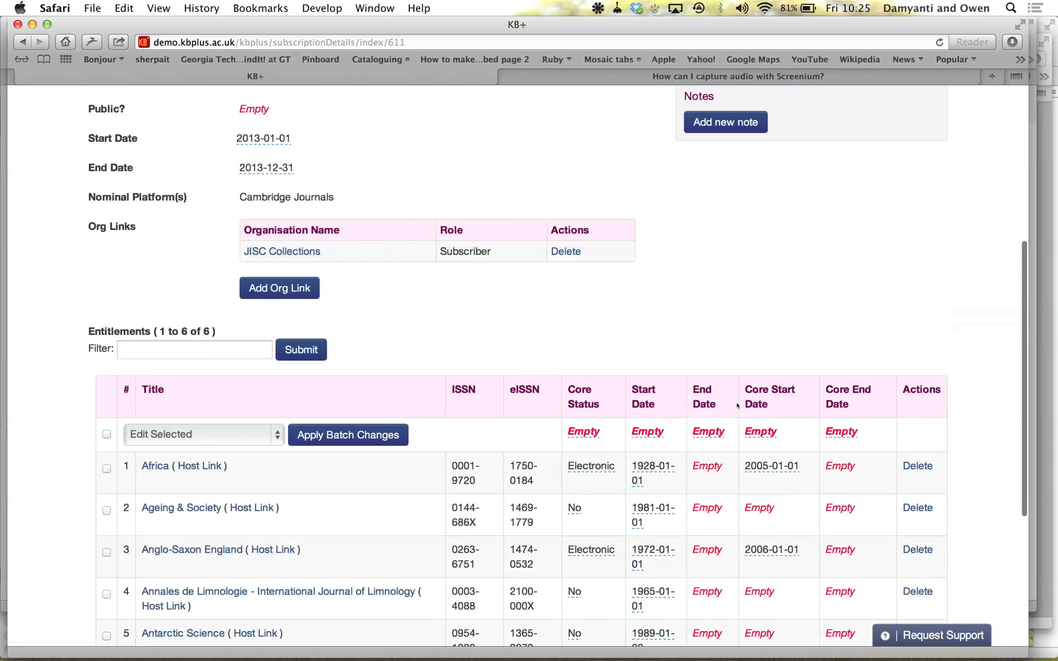
scroll(738, 406, "down", 5)
scroll(738, 406, "up", 10)
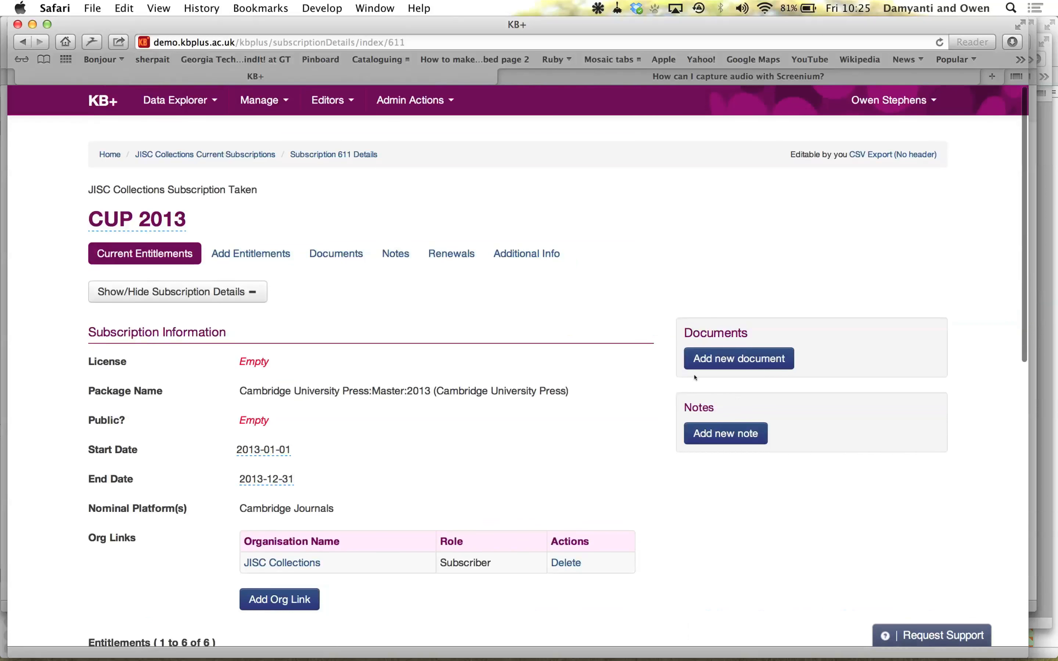
- Delete the first "Copy of Cambridge University Press:Master:2013" from JISC Collections' current subscriptions
left_click(229, 154)
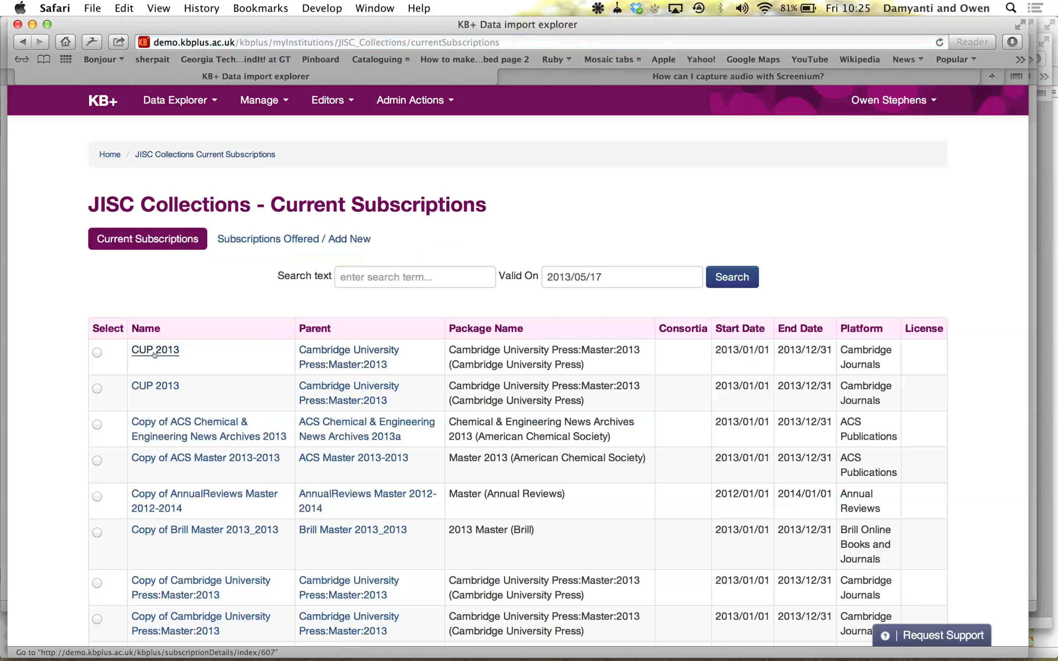
scroll(173, 355, "down", 5)
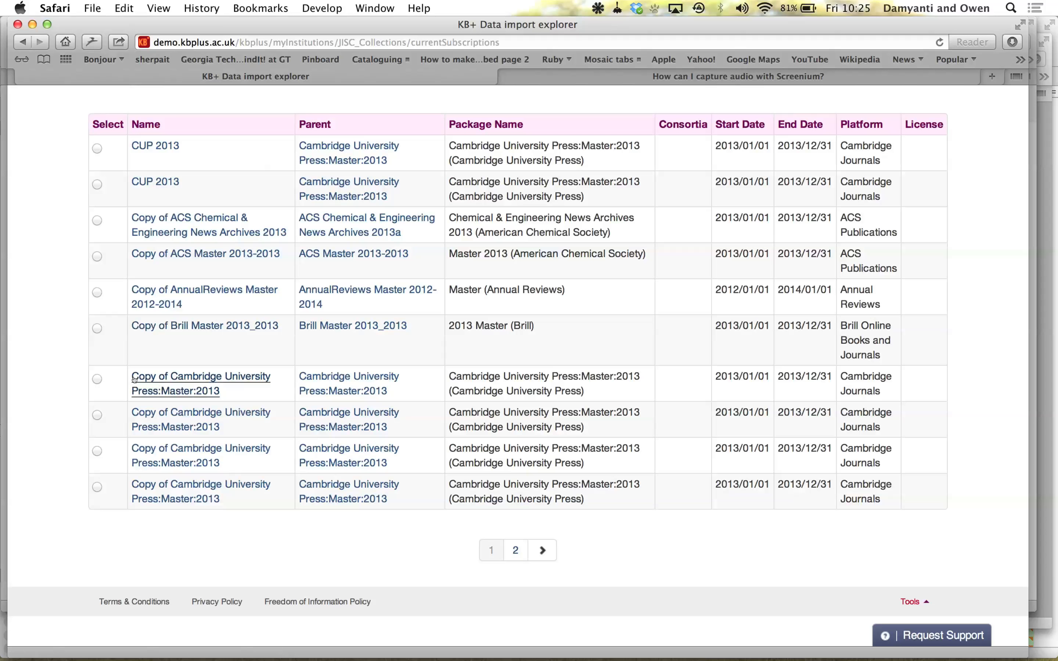
left_click(96, 379)
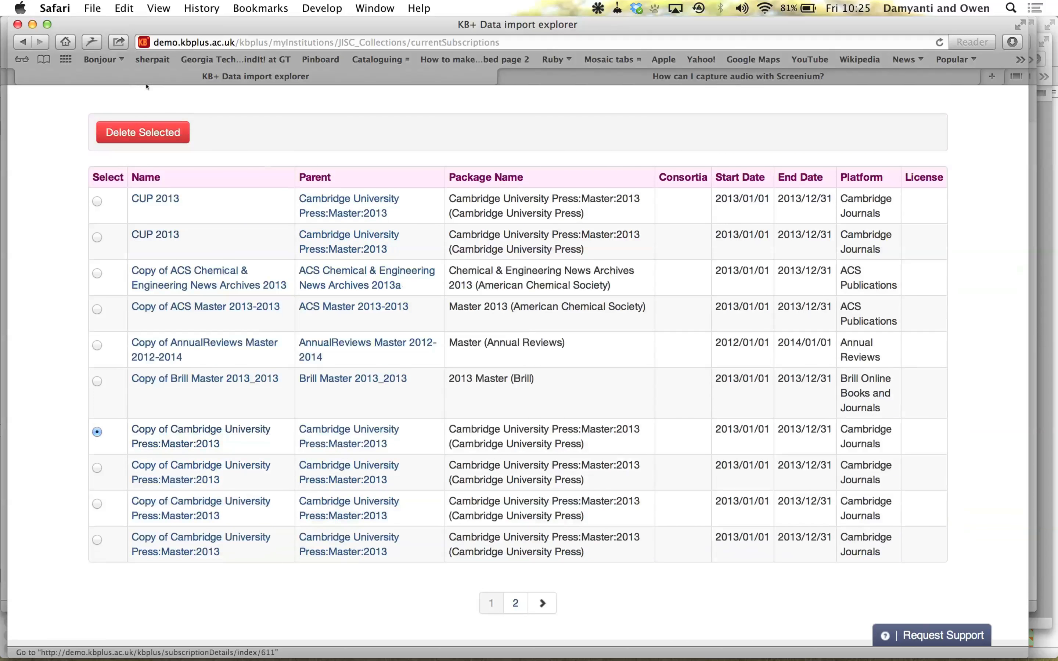
left_click(138, 137)
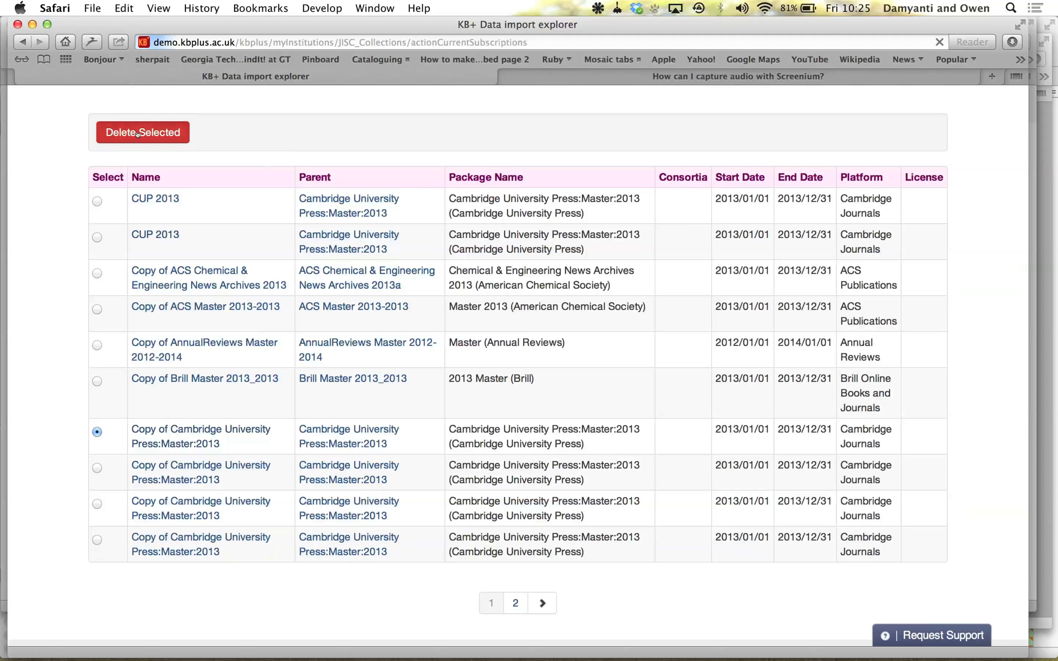
scroll(220, 205, "down", 5)
scroll(220, 205, "up", 4)
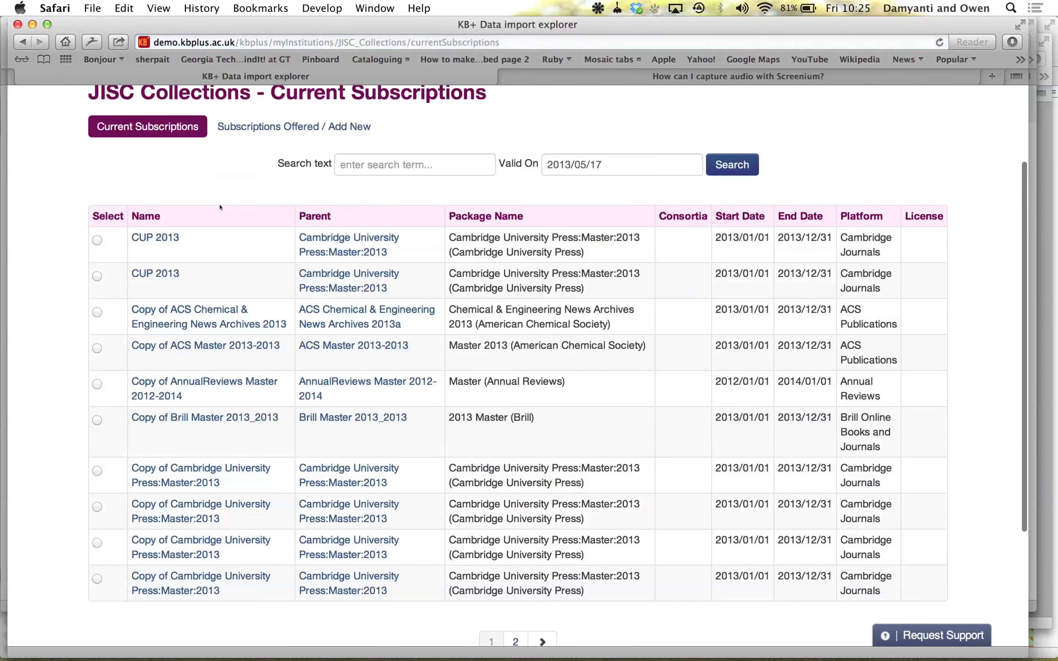
scroll(220, 205, "up", 1)
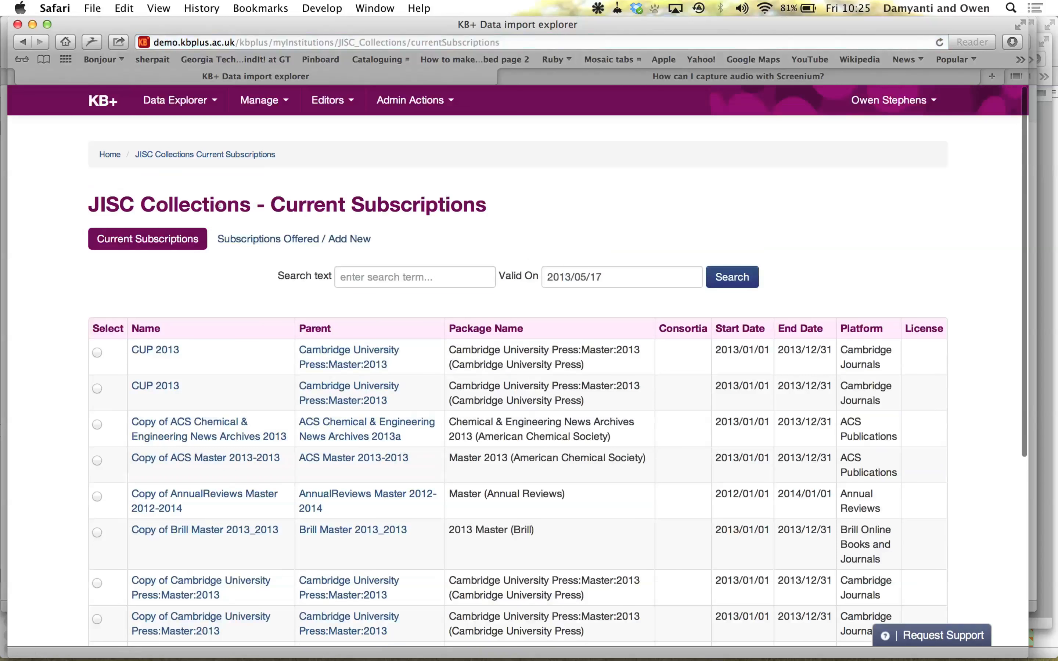